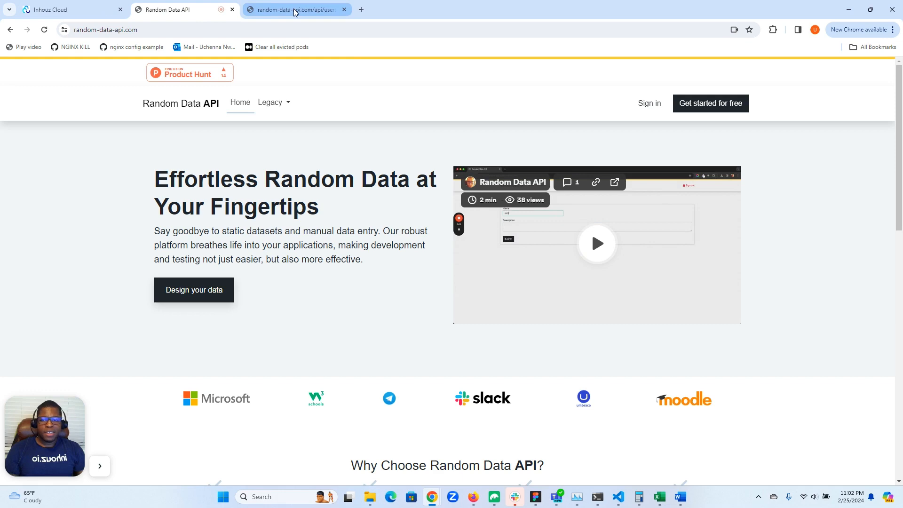
- Review the random user API response and the getListUserData function's network request and update-app-data workflow
left_click(294, 10)
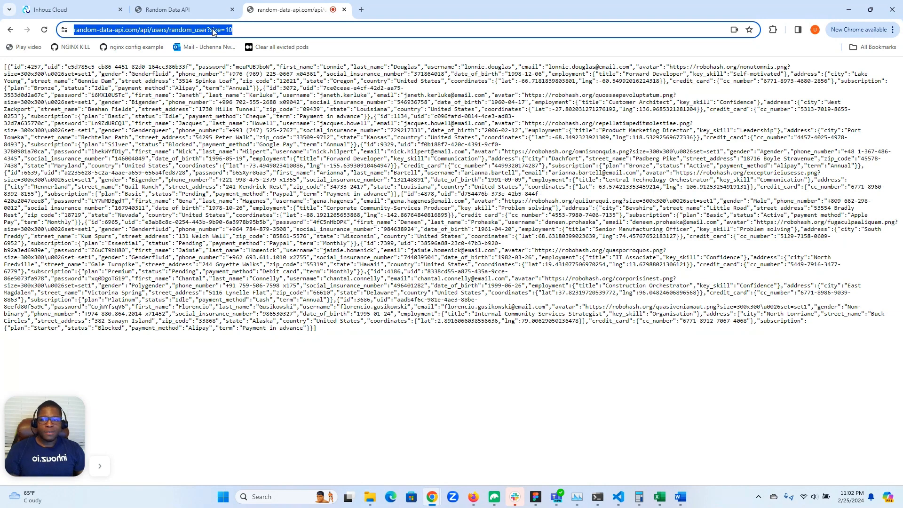
left_click(50, 9)
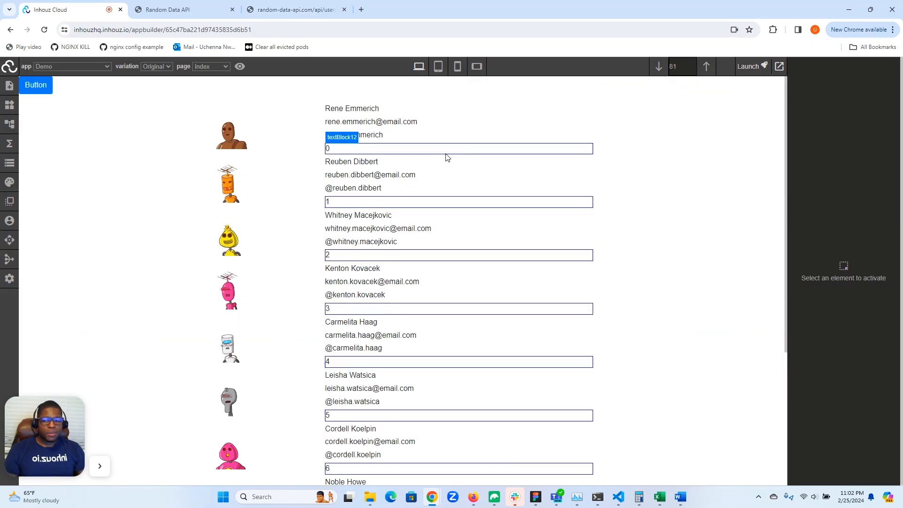
left_click(9, 143)
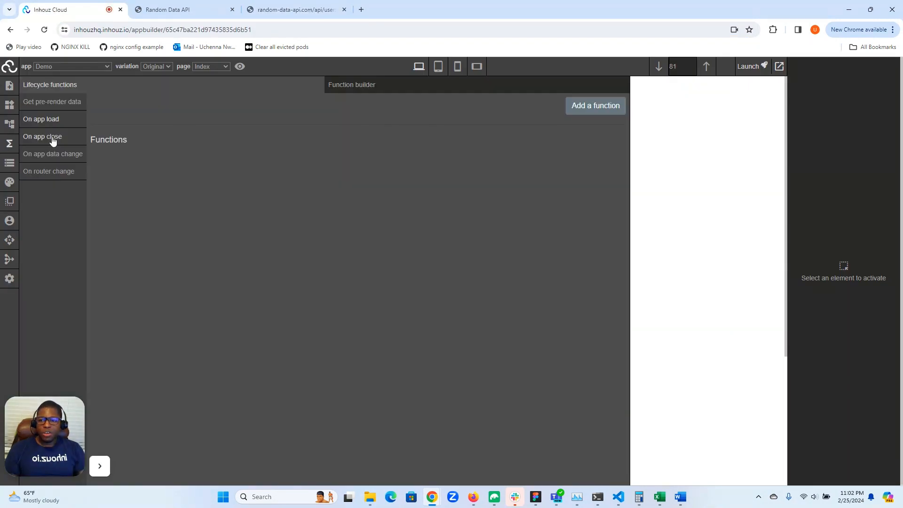
left_click(369, 84)
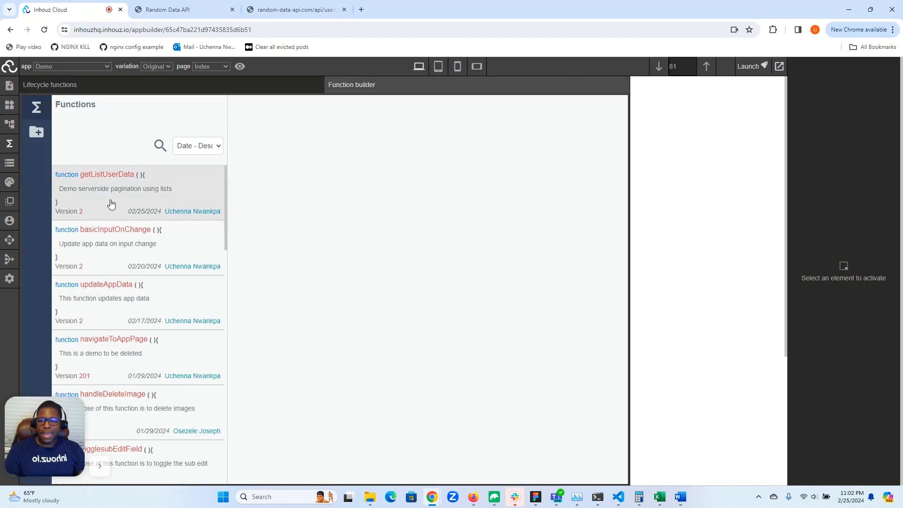
left_click(111, 203)
left_click(354, 205)
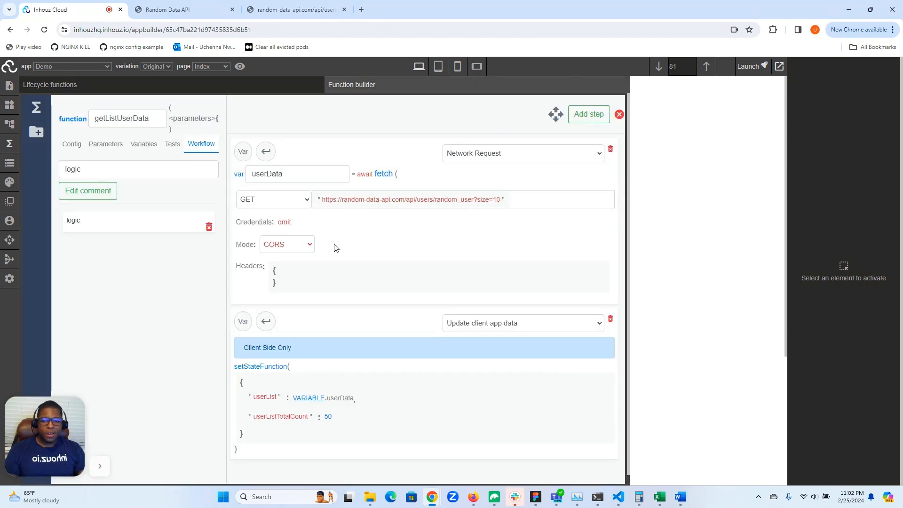
scroll(334, 245, "down", 1)
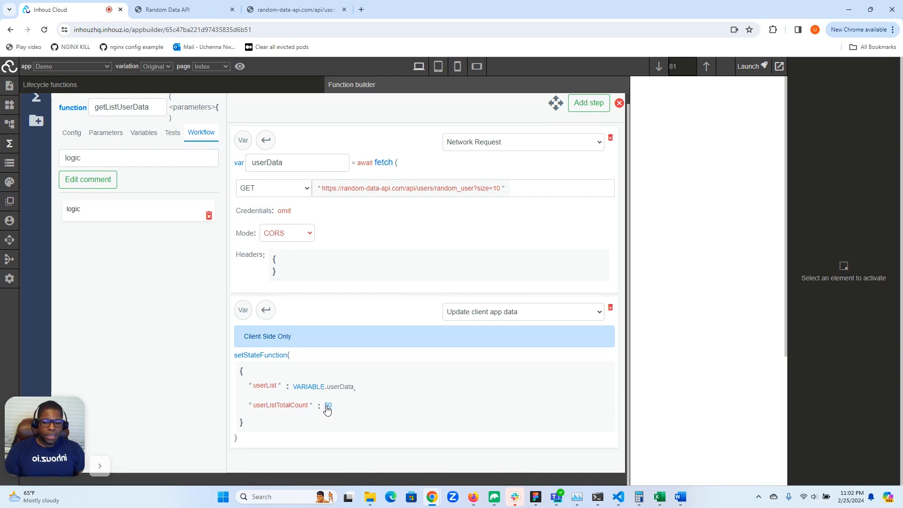
- Select list1 and review its pagination attributes and its listDataFetch event
left_click(9, 146)
left_click(7, 126)
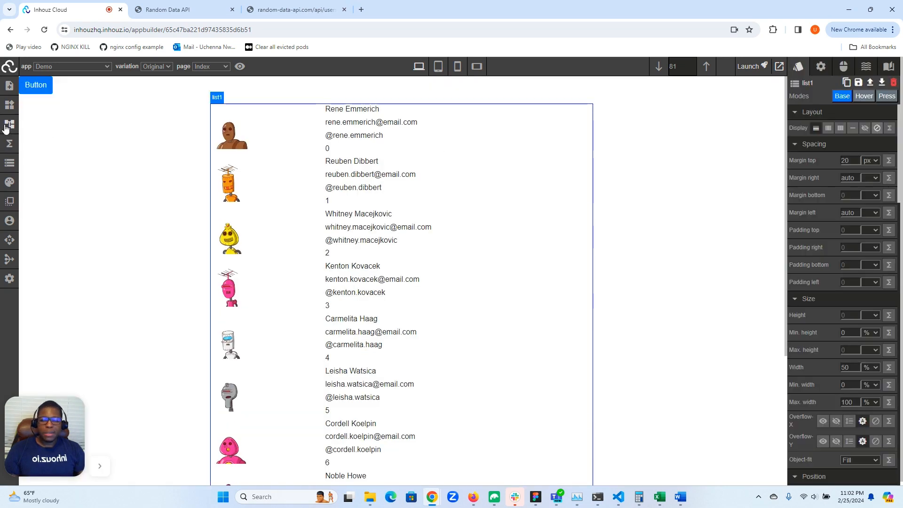
left_click(823, 67)
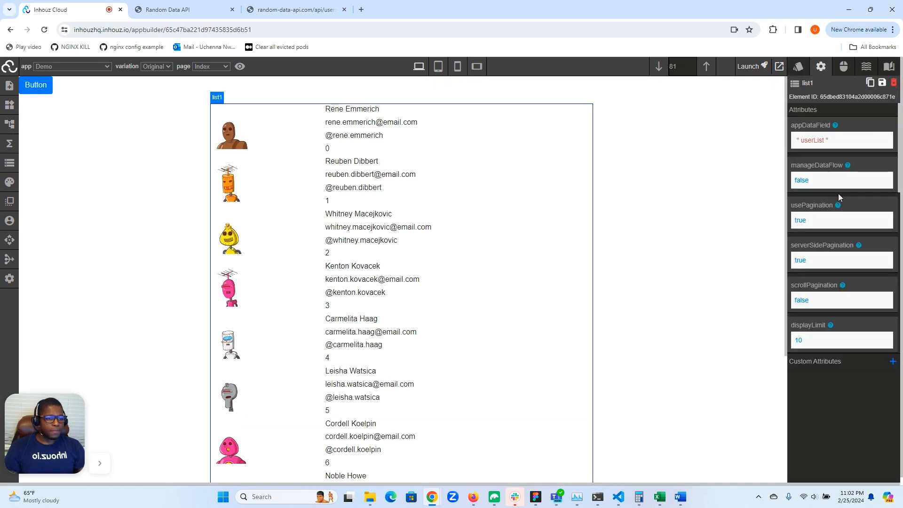
scroll(840, 202, "down", 5)
scroll(835, 189, "up", 5)
scroll(821, 153, "down", 3)
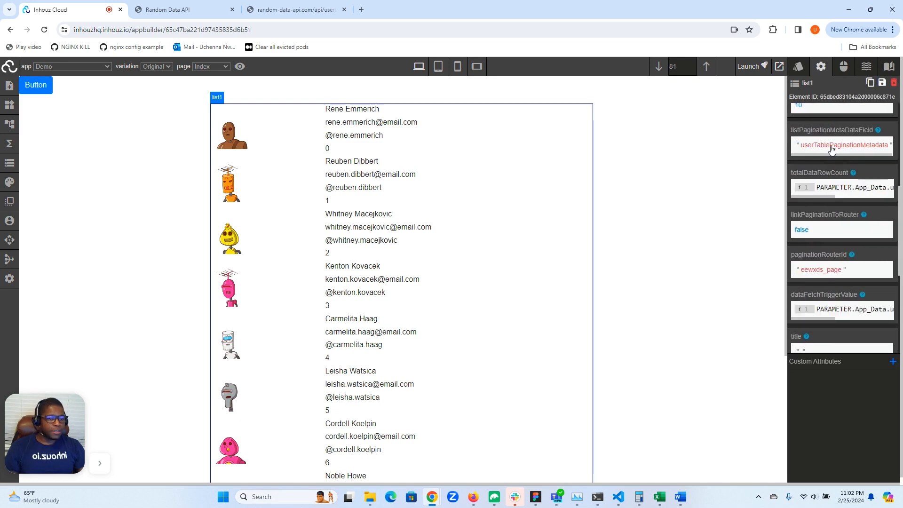
scroll(822, 157, "up", 2)
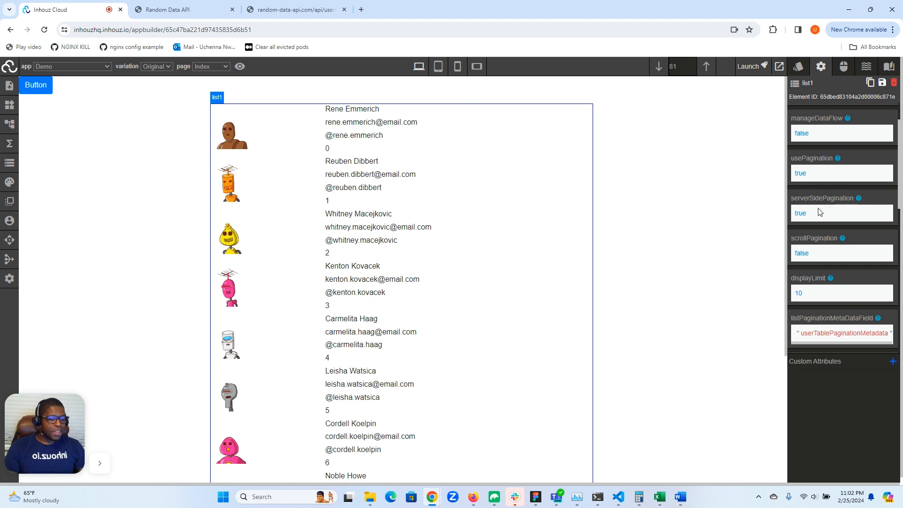
scroll(815, 216, "down", 3)
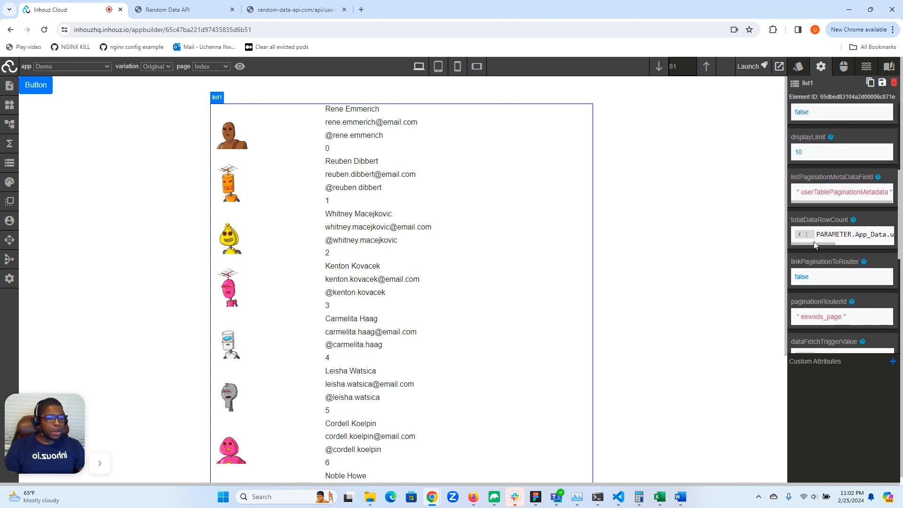
left_click_drag(814, 244, 847, 245)
left_click_drag(846, 245, 802, 225)
scroll(809, 235, "down", 3)
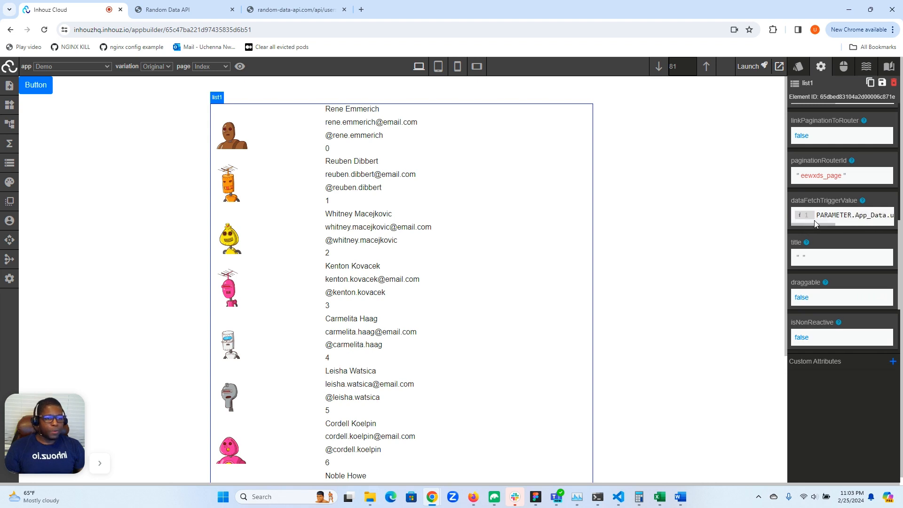
scroll(817, 222, "up", 5)
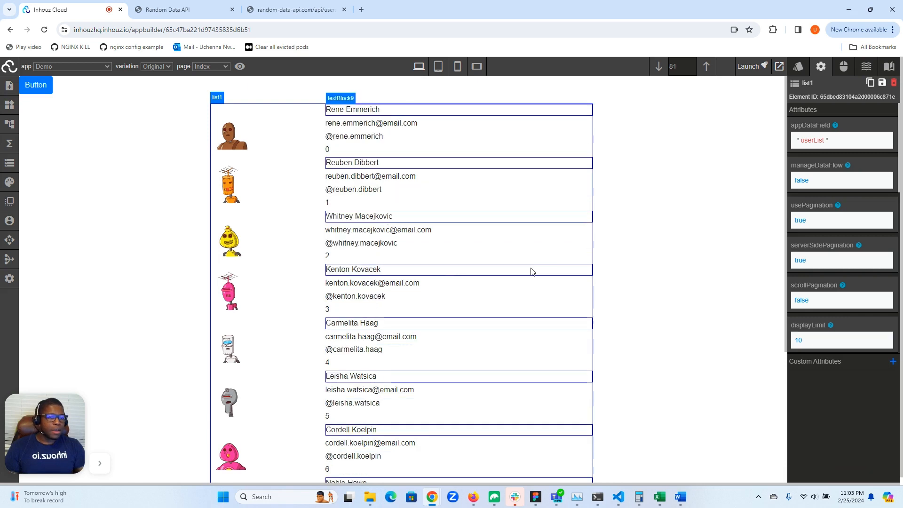
scroll(673, 206, "down", 4)
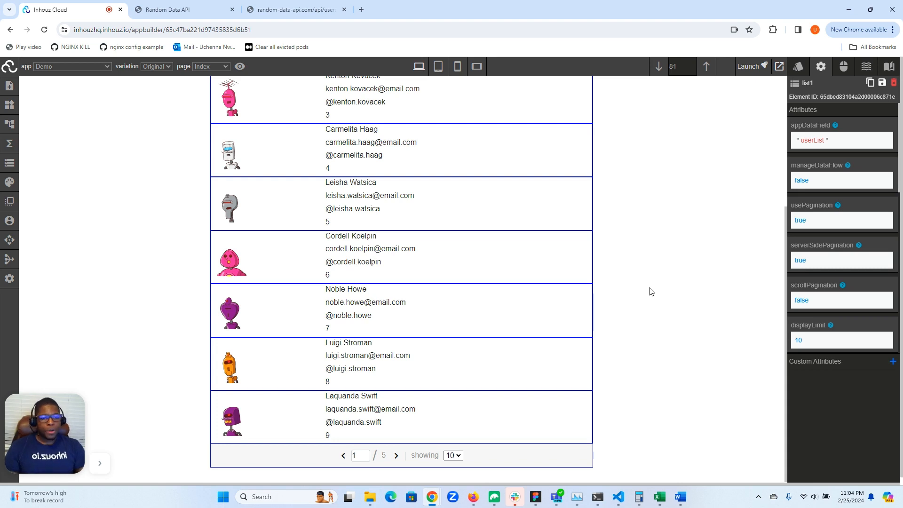
left_click(845, 69)
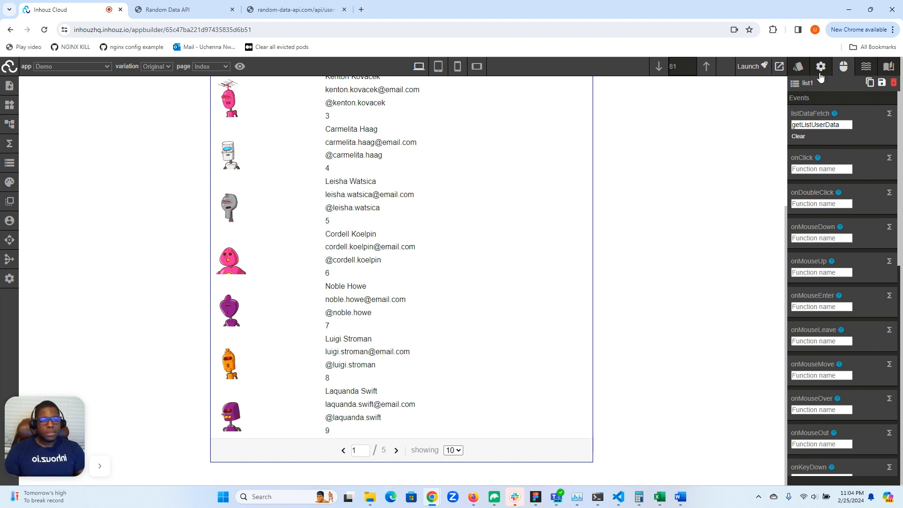
scroll(553, 189, "up", 5)
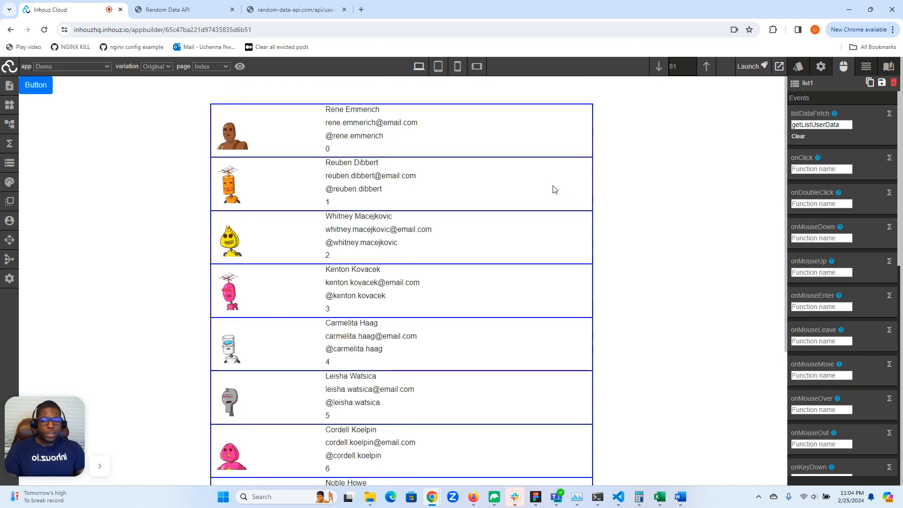
- Turn on scrollPagination in list1's attributes
left_click(820, 69)
scroll(827, 174, "down", 2)
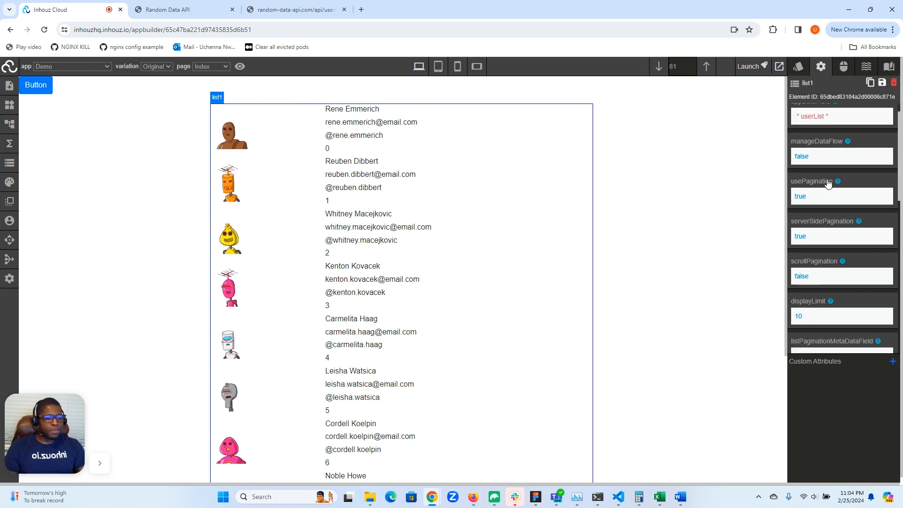
left_click(802, 208)
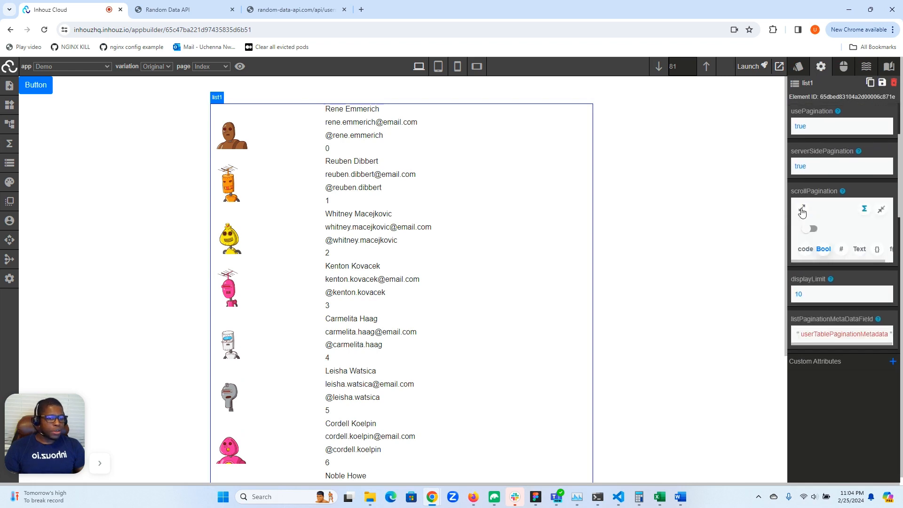
left_click(814, 230)
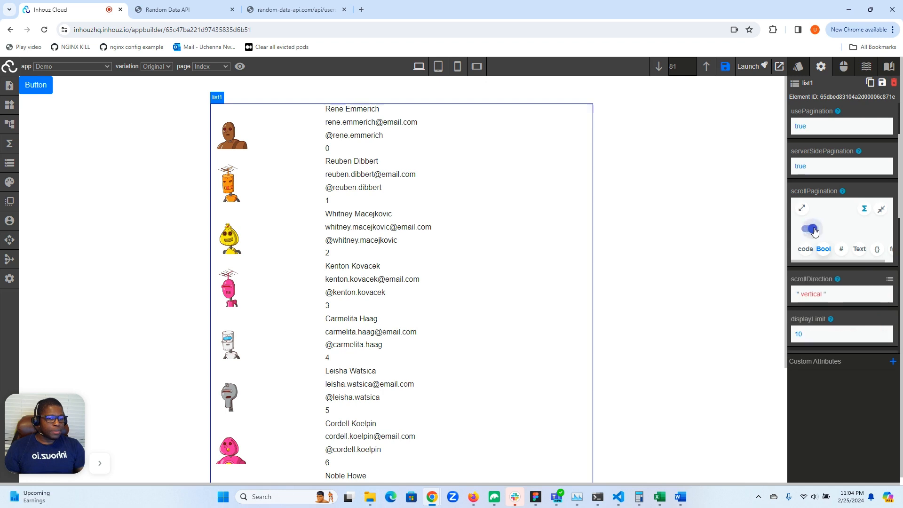
left_click(881, 209)
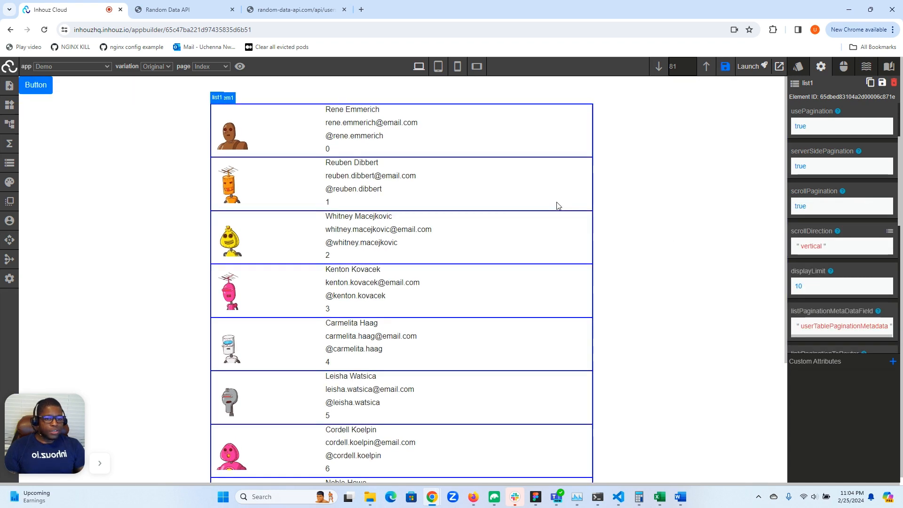
- Set the height of list1's listDataRowWrapper1 to 700 px
scroll(665, 195, "down", 4)
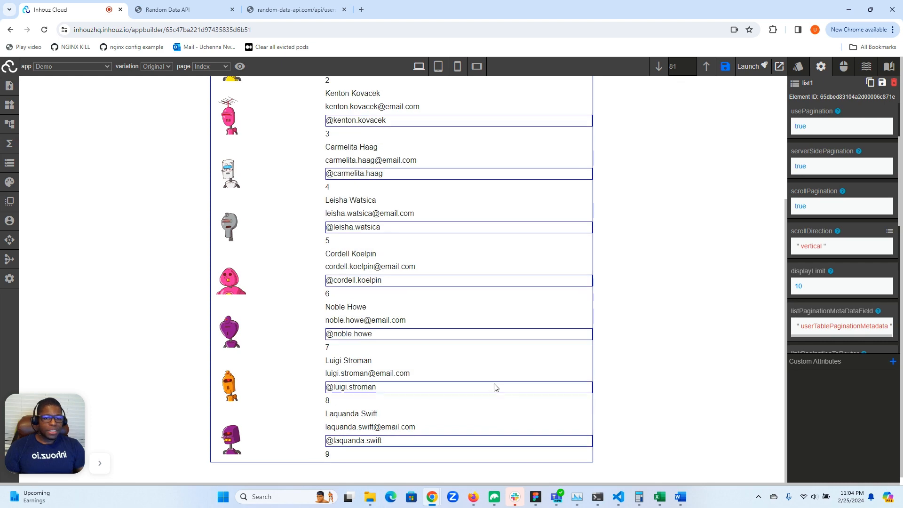
scroll(494, 385, "up", 4)
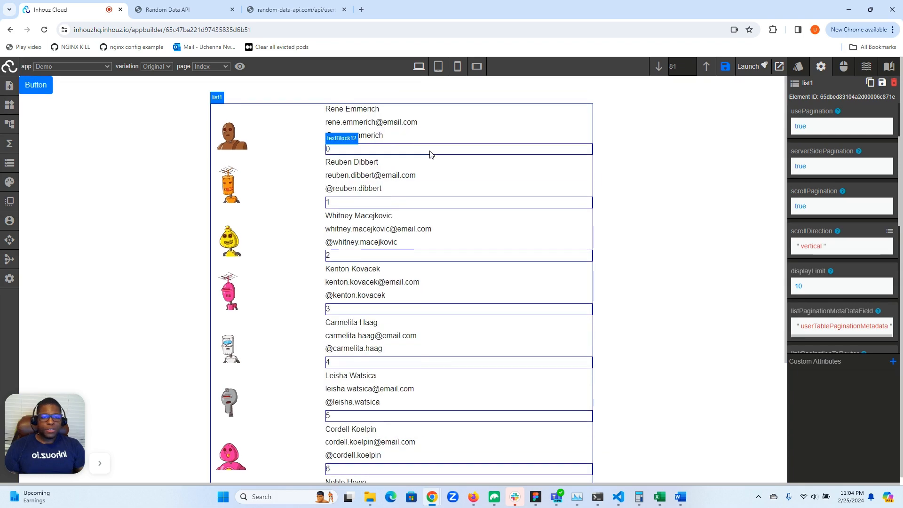
scroll(429, 151, "down", 4)
scroll(431, 154, "up", 4)
scroll(430, 153, "up", 1)
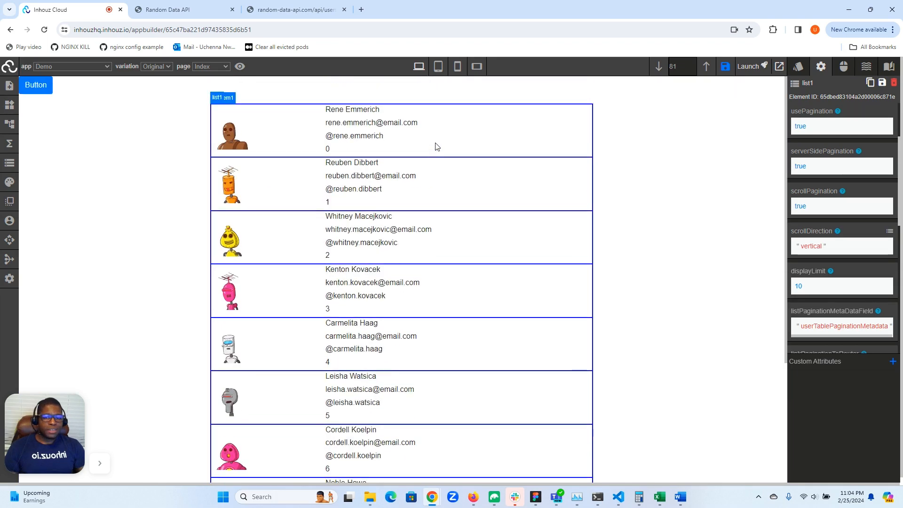
left_click(798, 66)
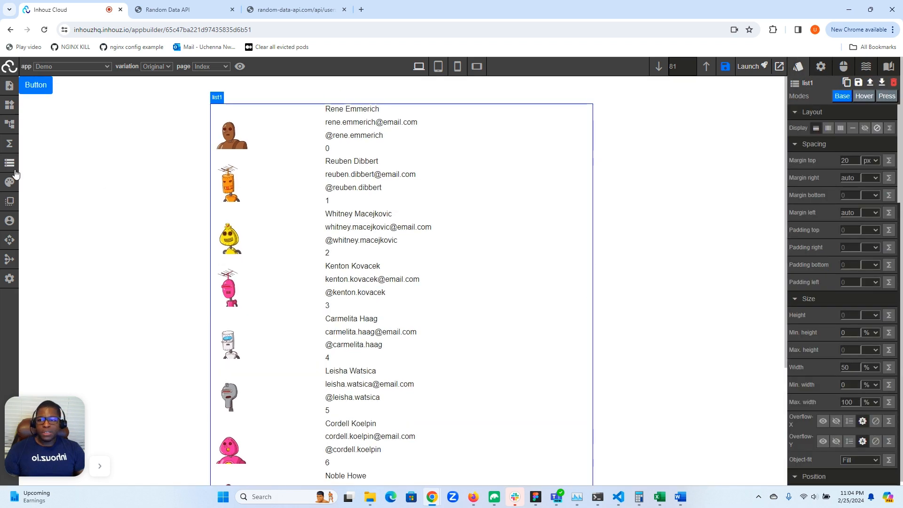
left_click(11, 125)
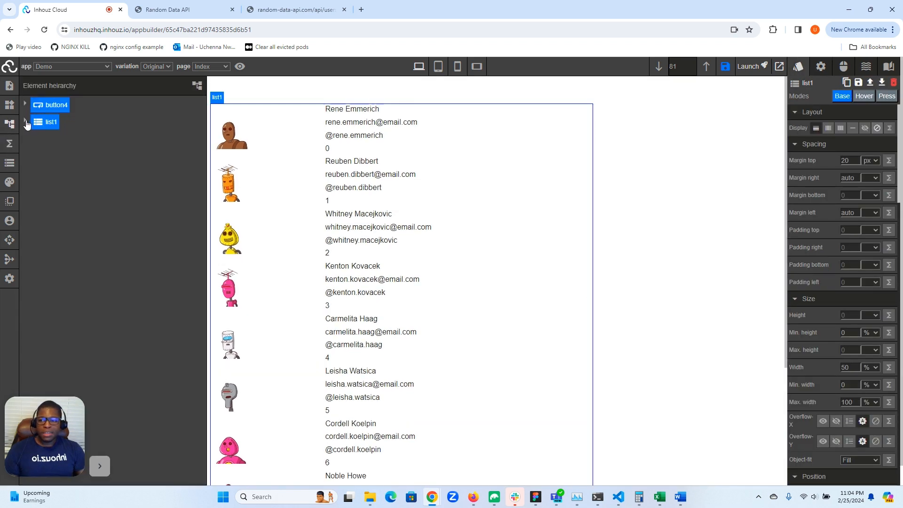
left_click(25, 121)
left_click(70, 138)
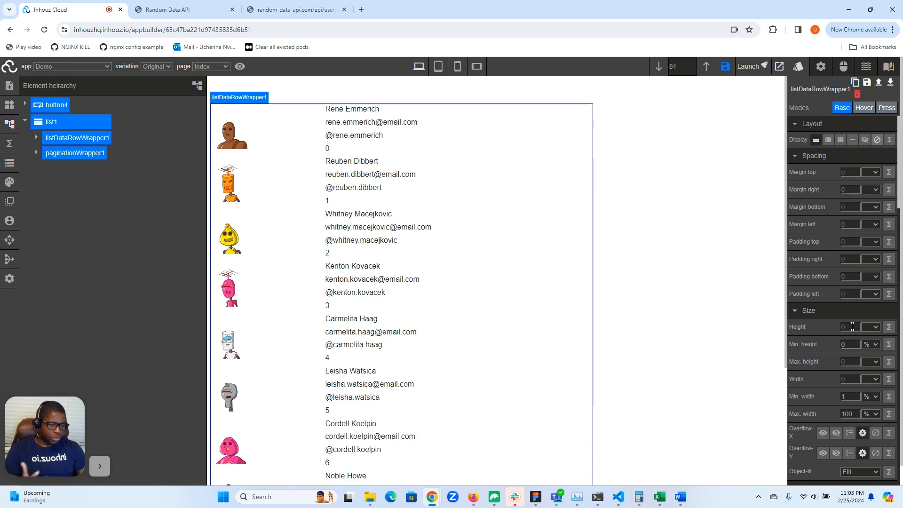
left_click(853, 326)
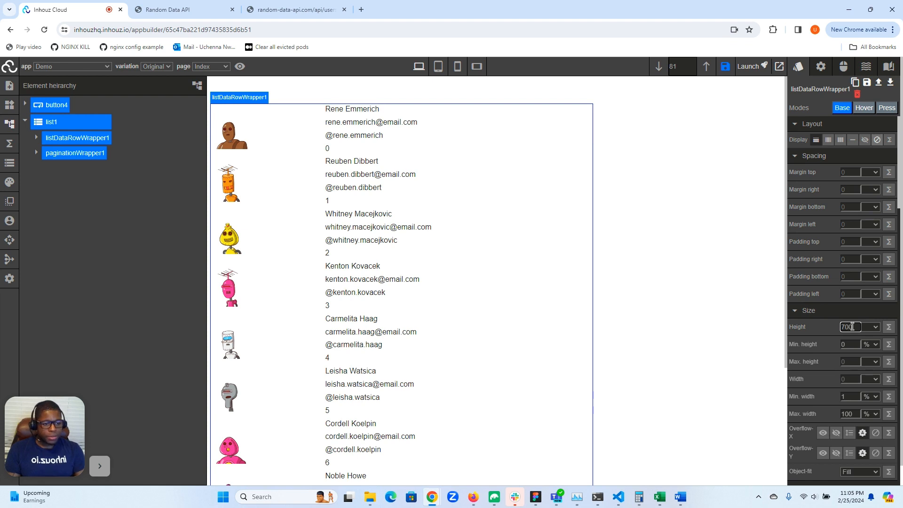
left_click(868, 331)
left_click(871, 348)
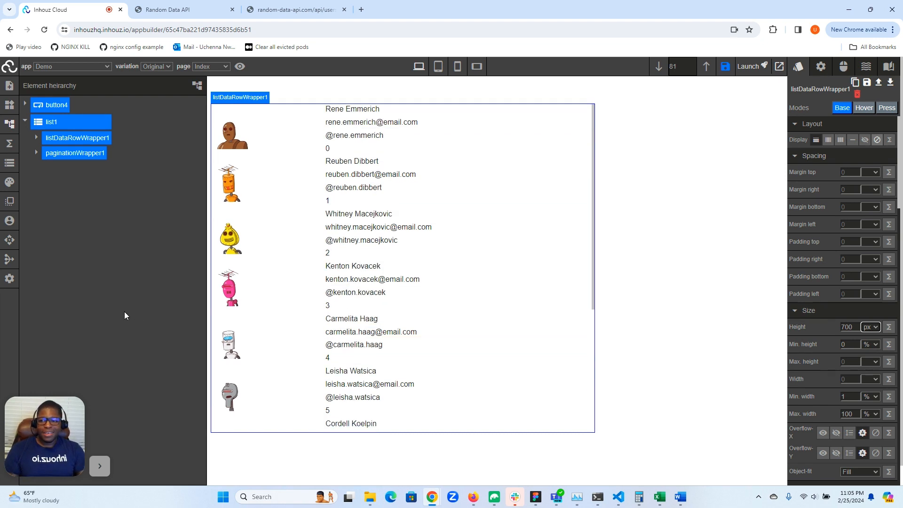
- Open the browser developer tools on the Network panel and enlarge it
left_click(6, 126)
right_click(72, 255)
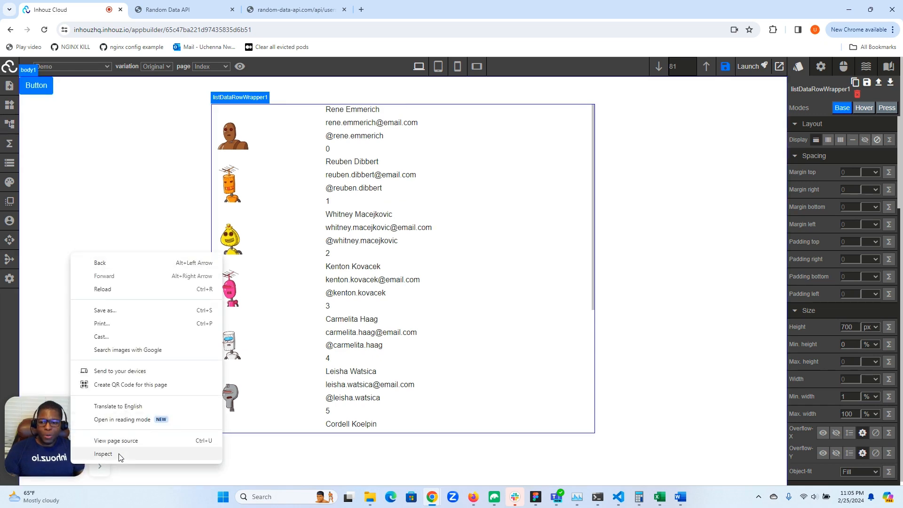
left_click(104, 454)
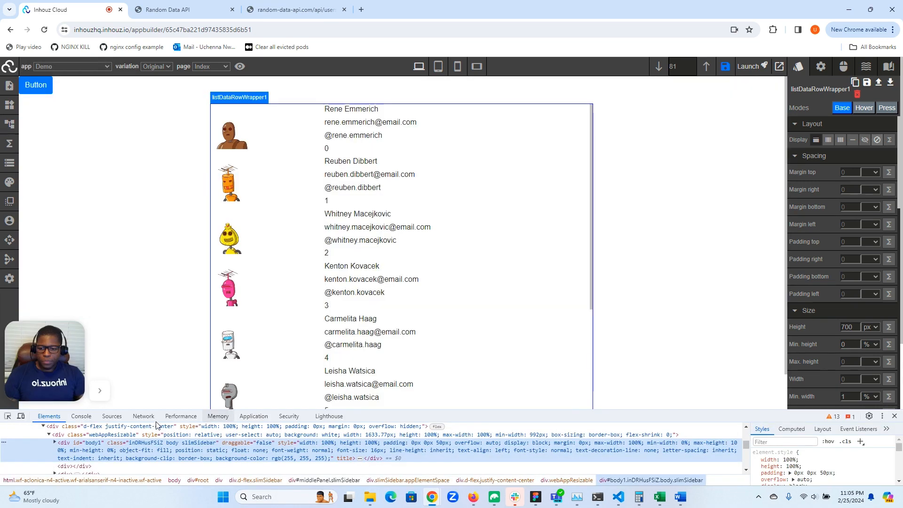
left_click(143, 419)
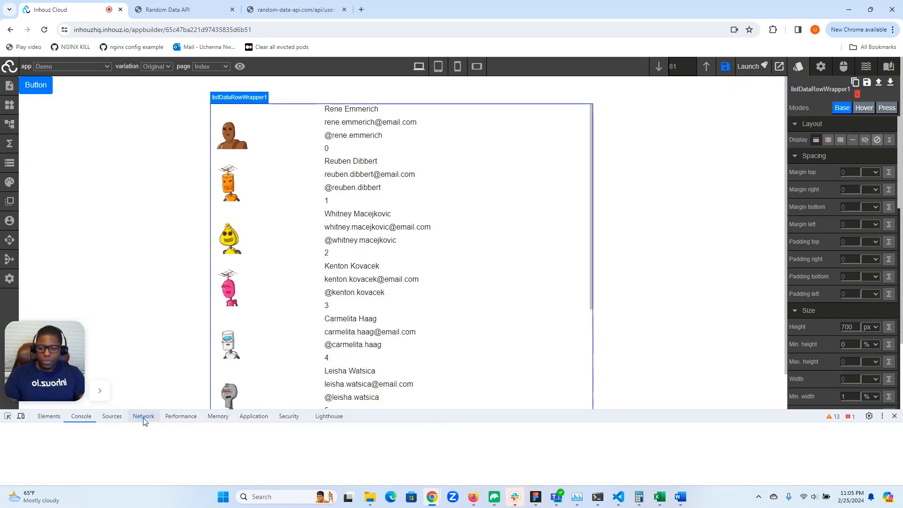
left_click_drag(422, 409, 422, 363)
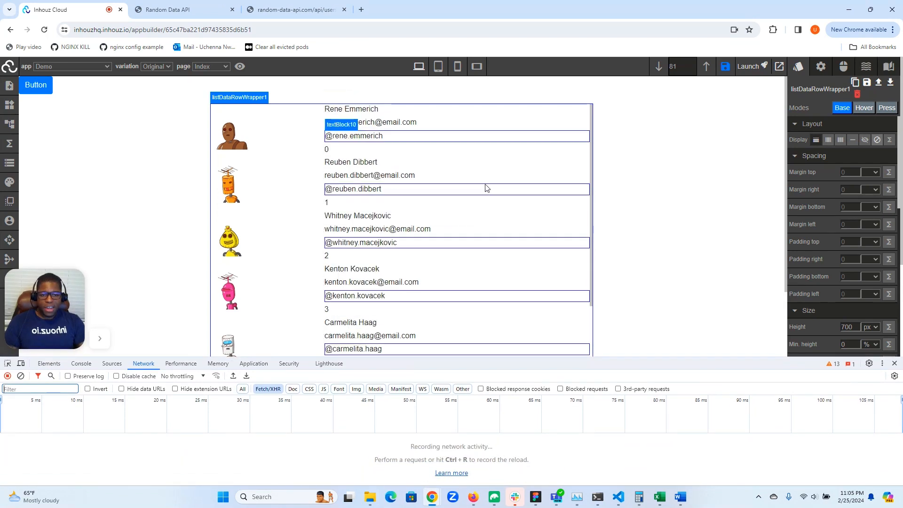
- Scroll through the list preview while watching the fetch requests in the Network panel
scroll(485, 188, "down", 5)
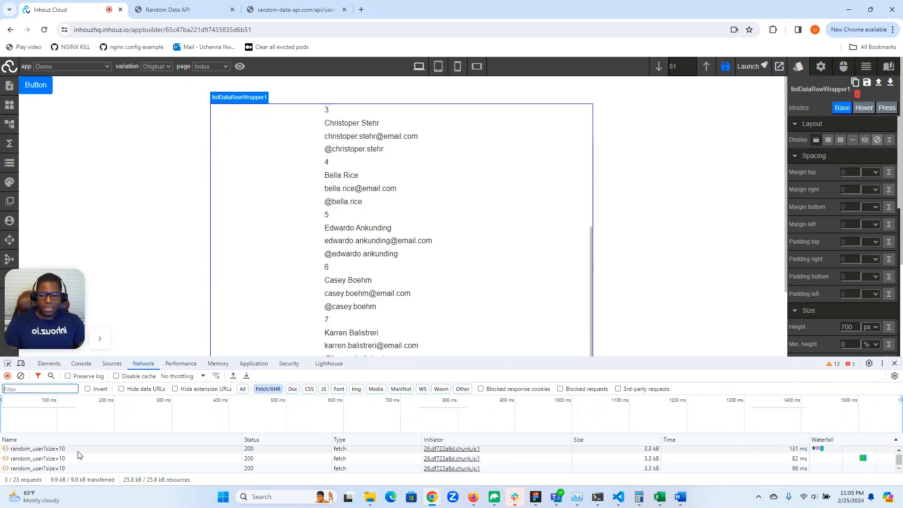
left_click_drag(637, 359, 564, 284)
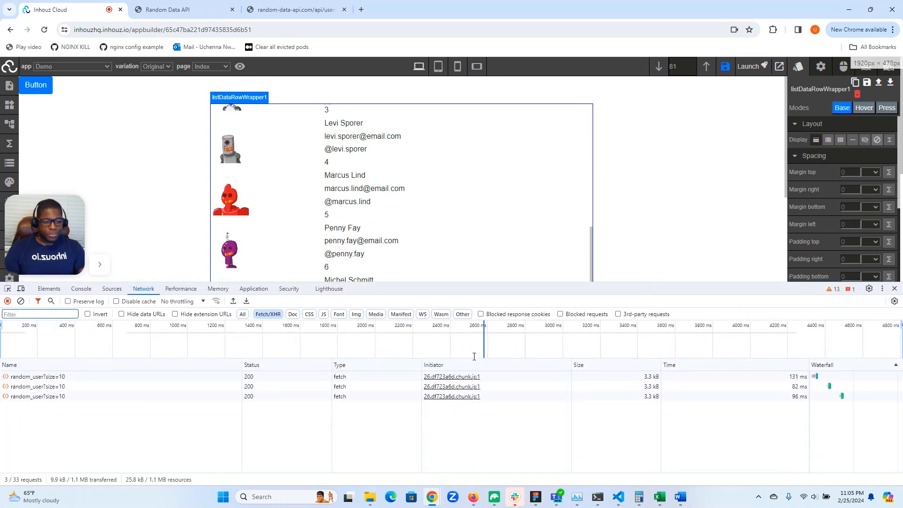
left_click_drag(523, 284, 529, 416)
scroll(507, 301, "down", 2)
scroll(507, 302, "down", 2)
left_click_drag(498, 419, 518, 306)
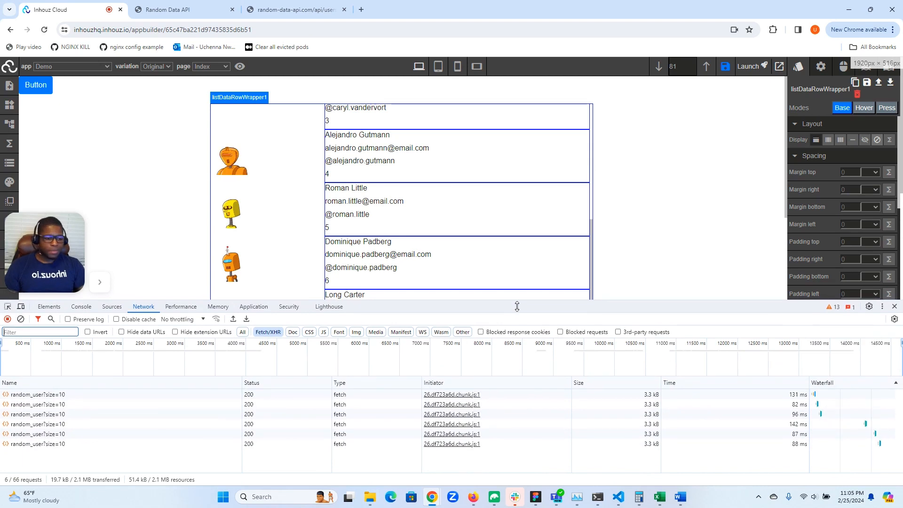
left_click_drag(517, 306, 482, 464)
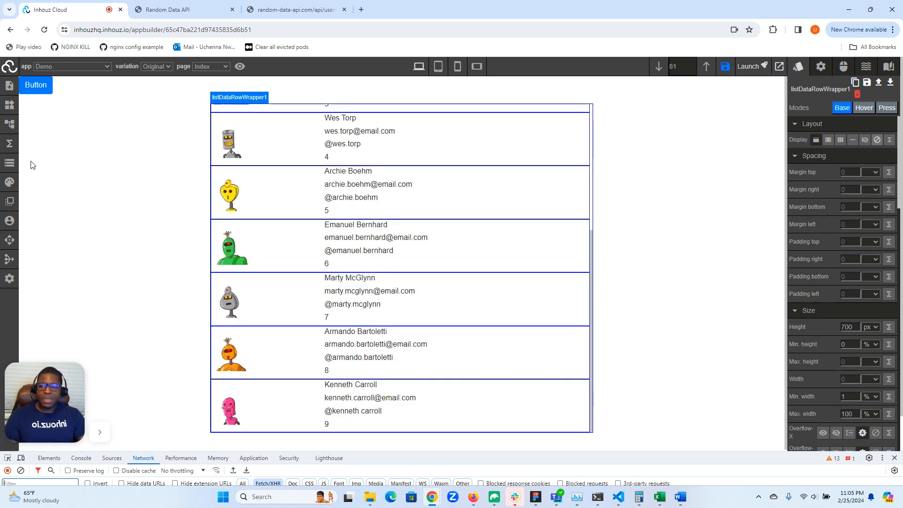
- Open the getListUserData function's workflow in the function builder
left_click(9, 163)
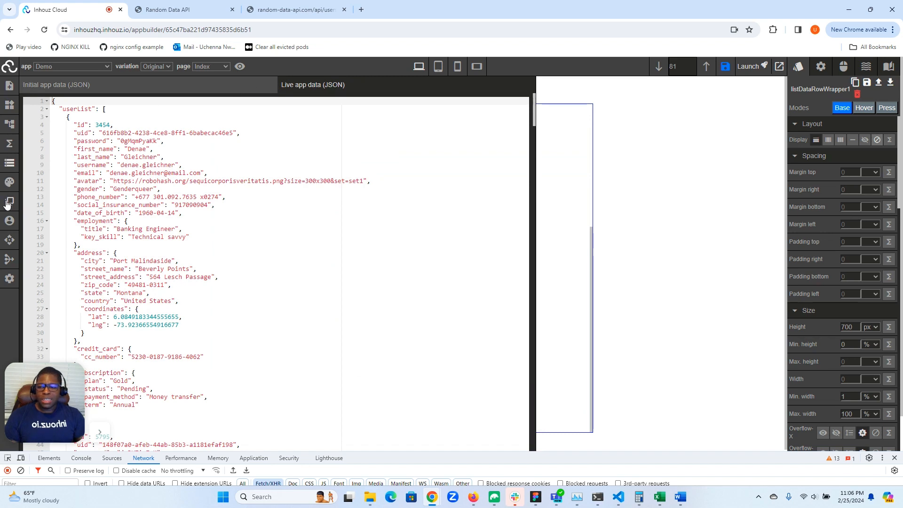
left_click(7, 145)
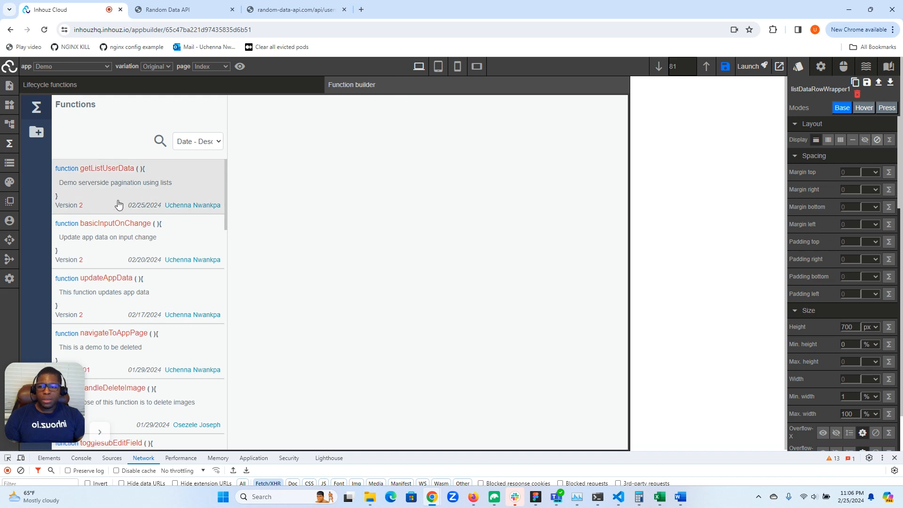
left_click(188, 194)
left_click(339, 207)
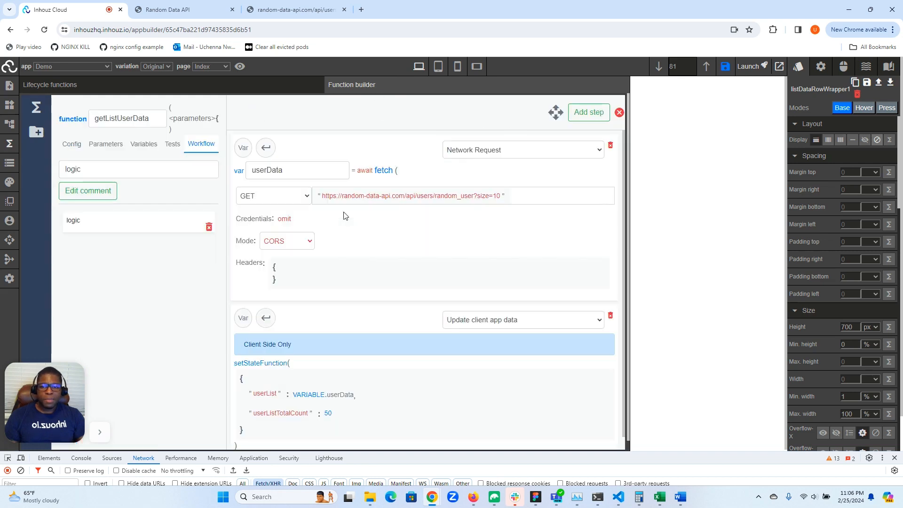
- Switch the userList value in the Update client app data step to a code expression
scroll(423, 245, "down", 1)
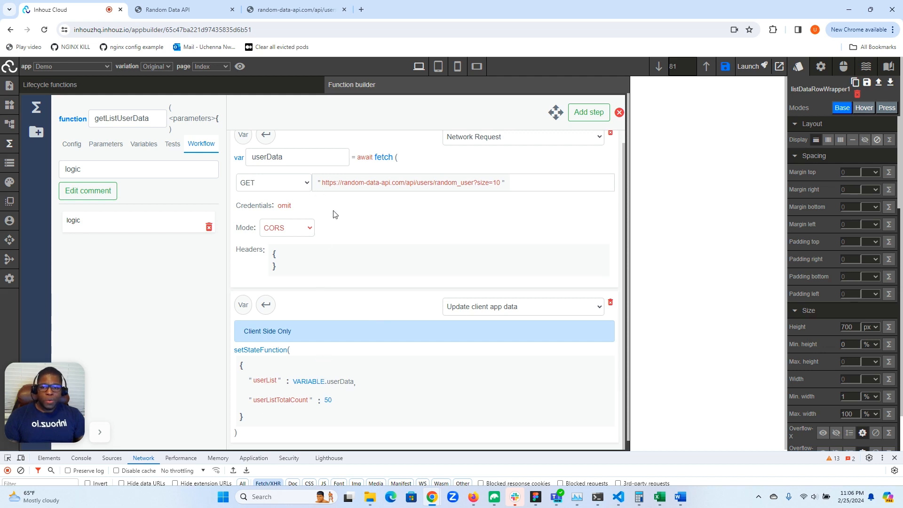
left_click(325, 385)
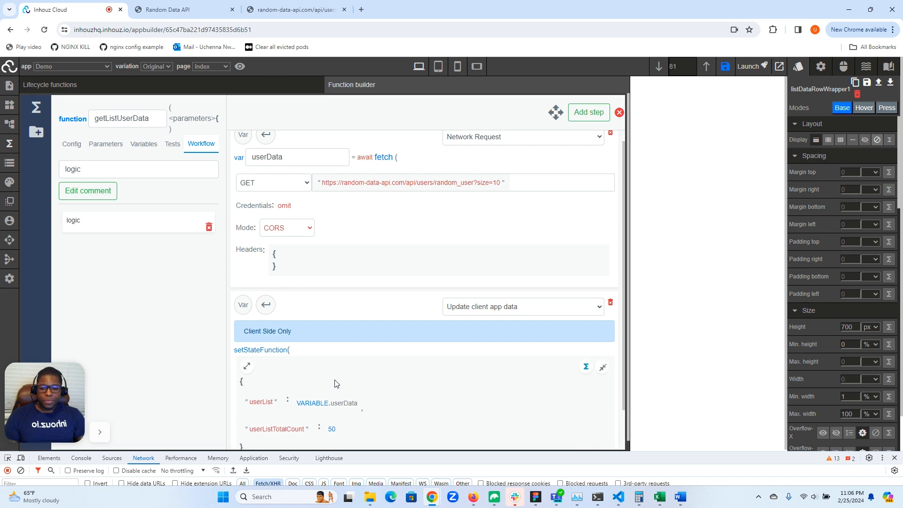
scroll(335, 379, "down", 1)
left_click(341, 361)
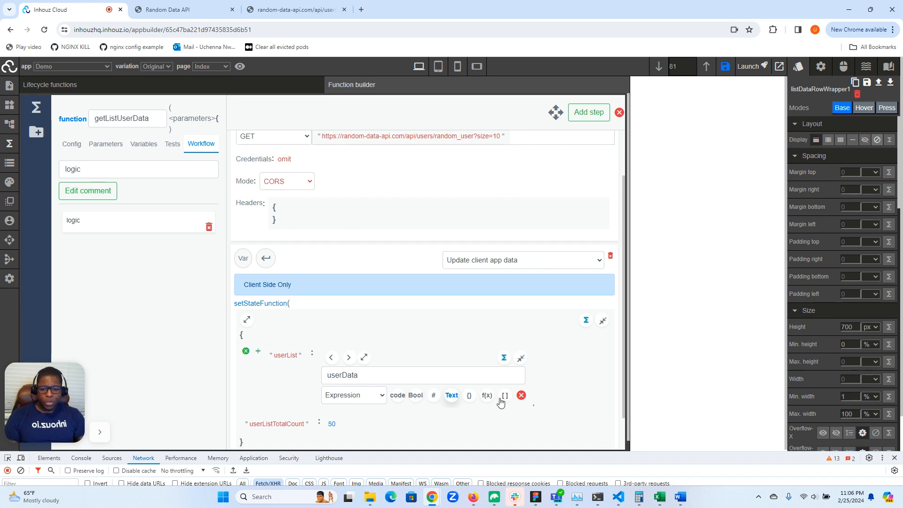
left_click(403, 398)
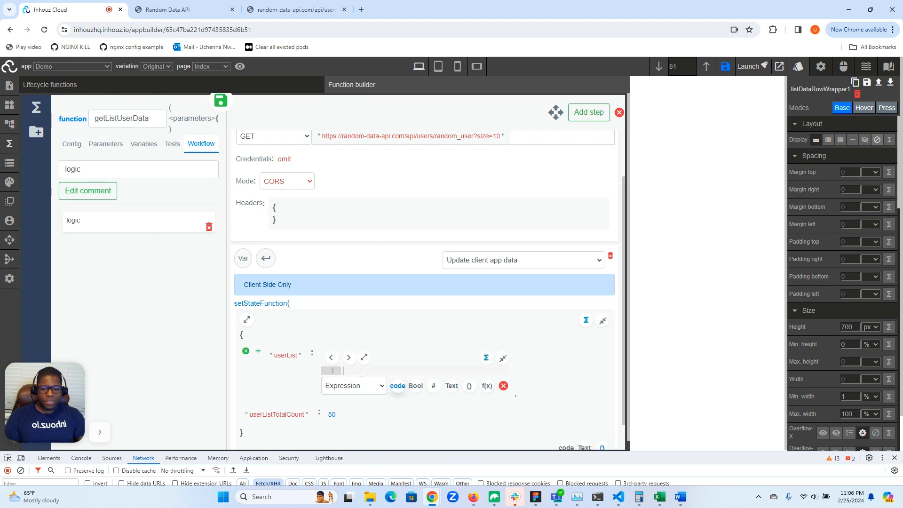
- Enter PARAMETER.App_Data.userList inside a braced block as the userList code expression
type("{")
key("Return")
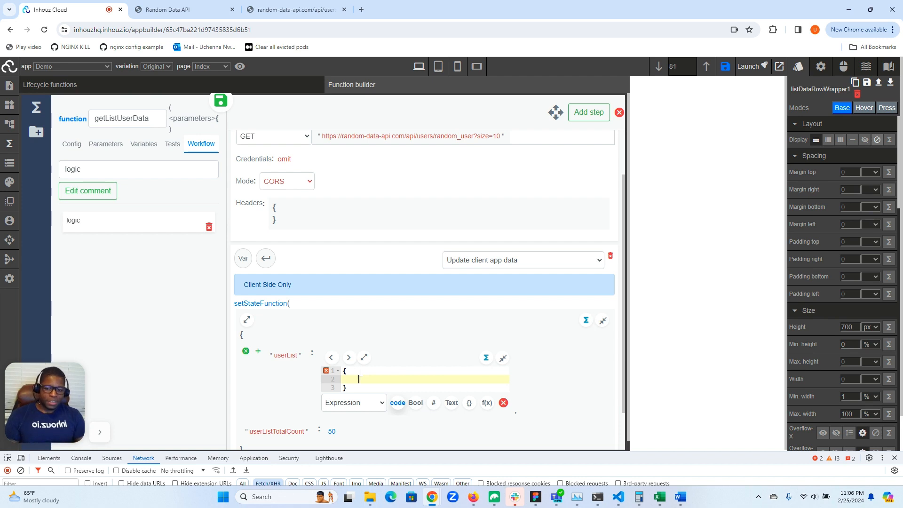
type("PA")
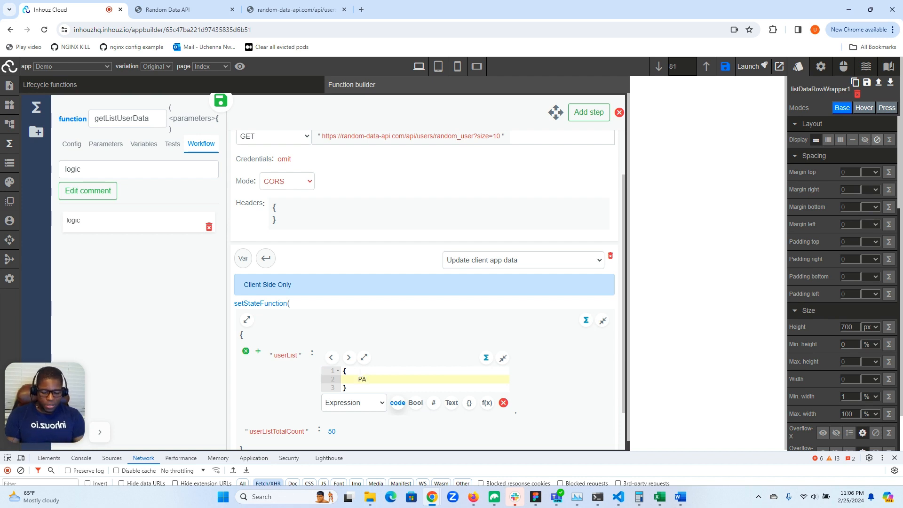
type("RAMETE")
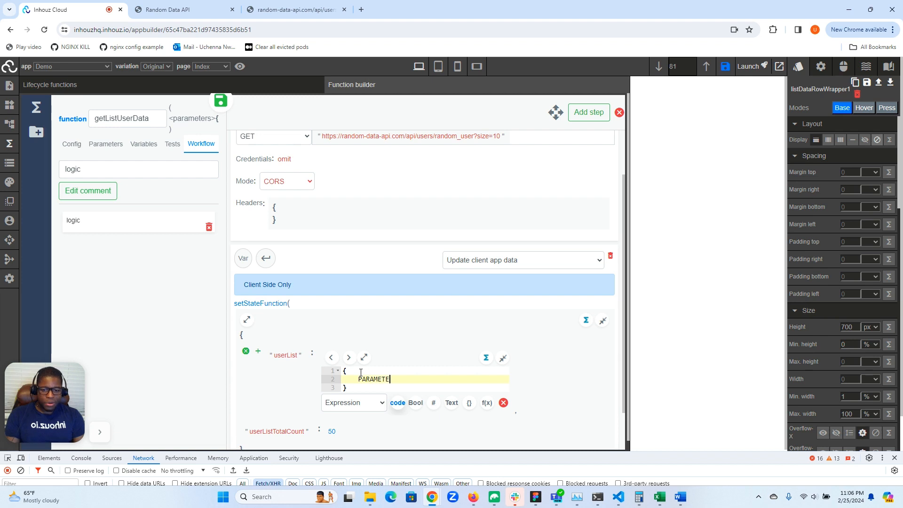
type("R.App")
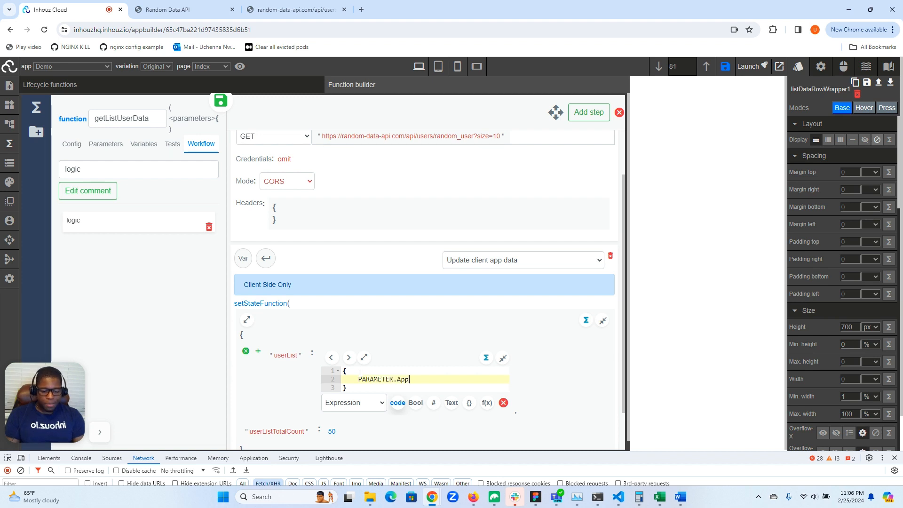
type("_Data.userList")
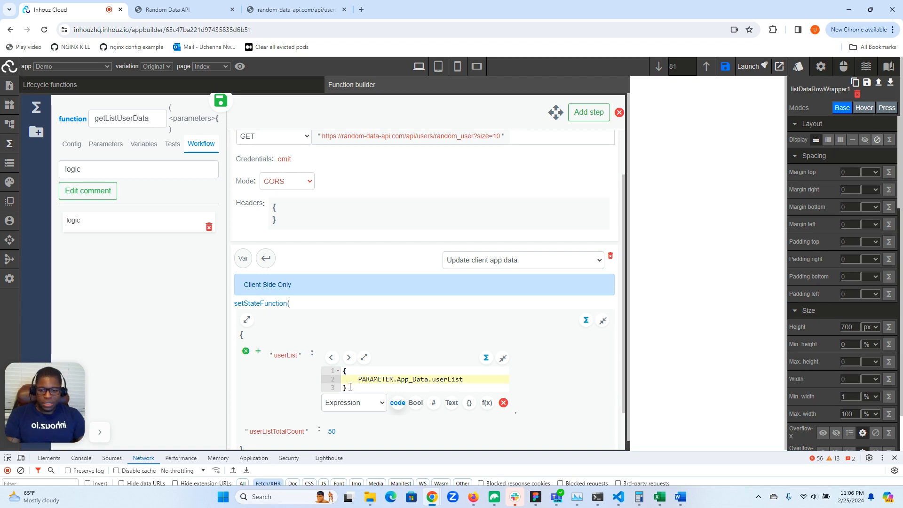
- Turn the expression into an array that spreads ...PARAMETER.App_Data.userList, followed by a comma and a new line
left_click(350, 387)
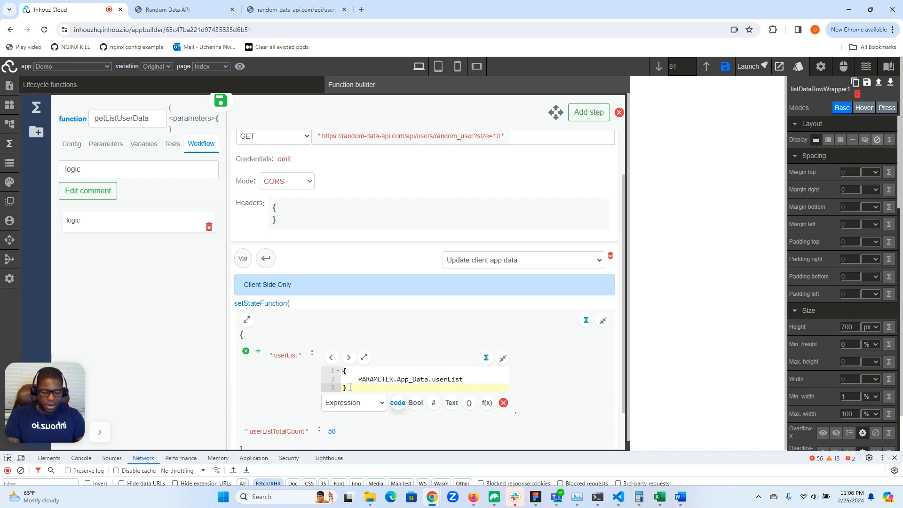
left_click(347, 372)
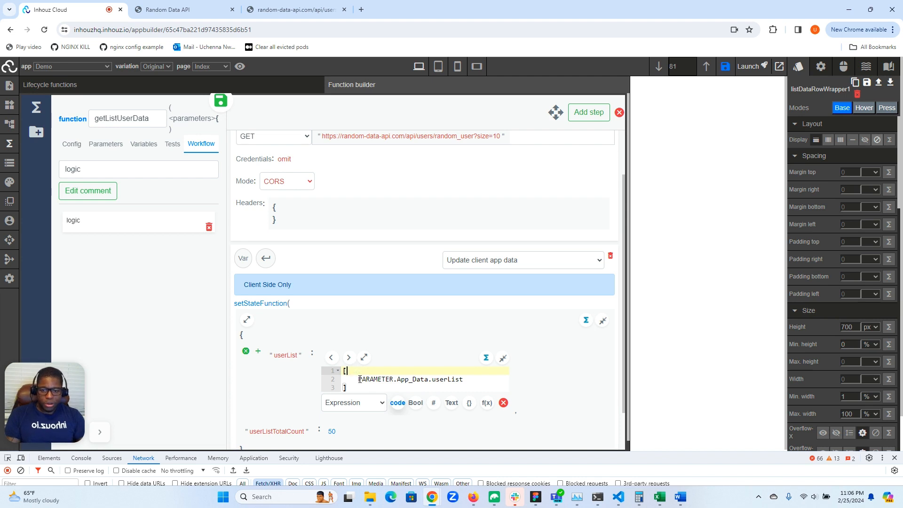
left_click(358, 379)
type("...")
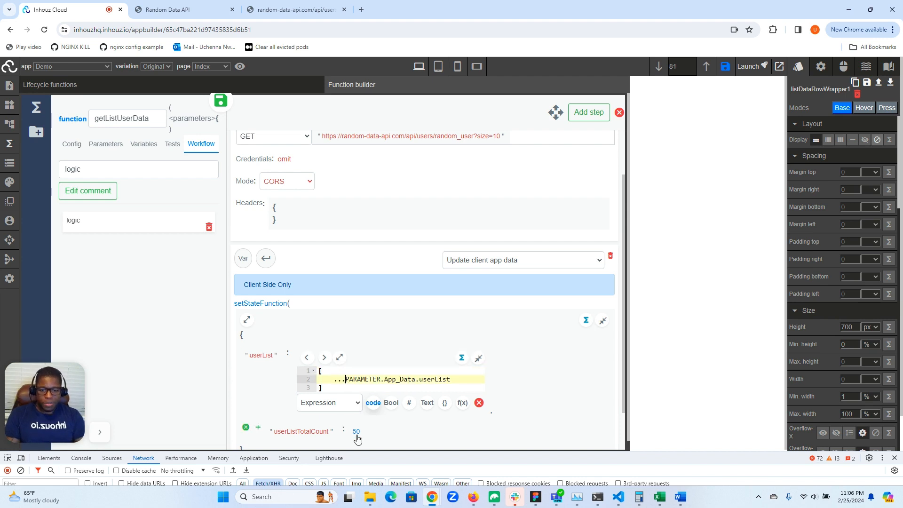
key("End")
type(",")
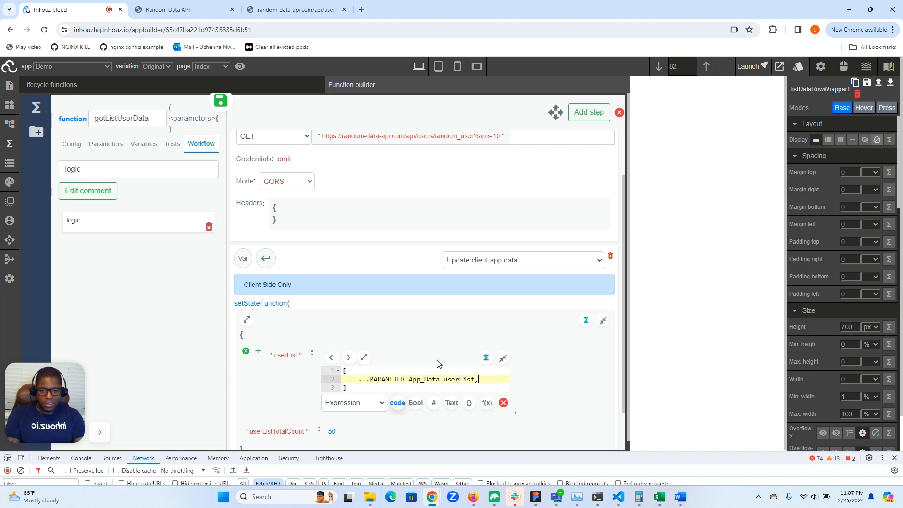
key("Return")
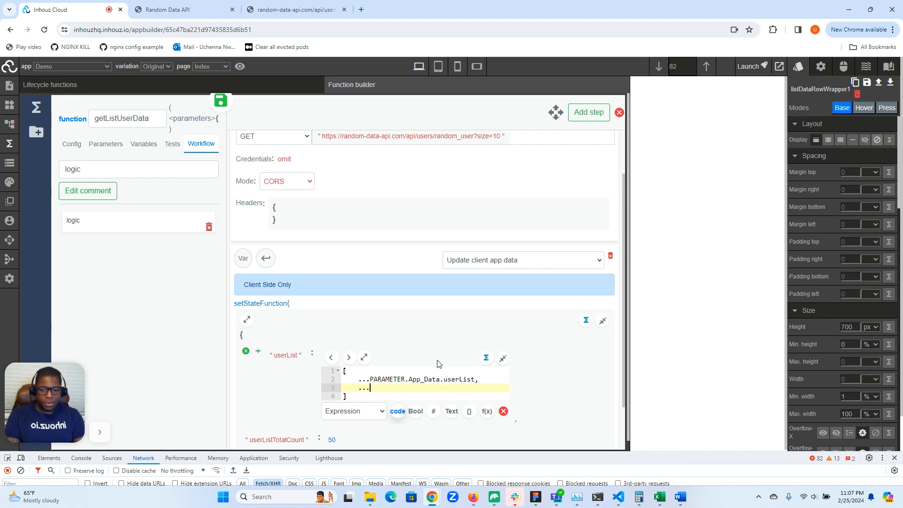
- Copy the userData variable name and add ...VARIABLE.userData as the second array element
scroll(369, 306, "up", 2)
double_click(277, 169)
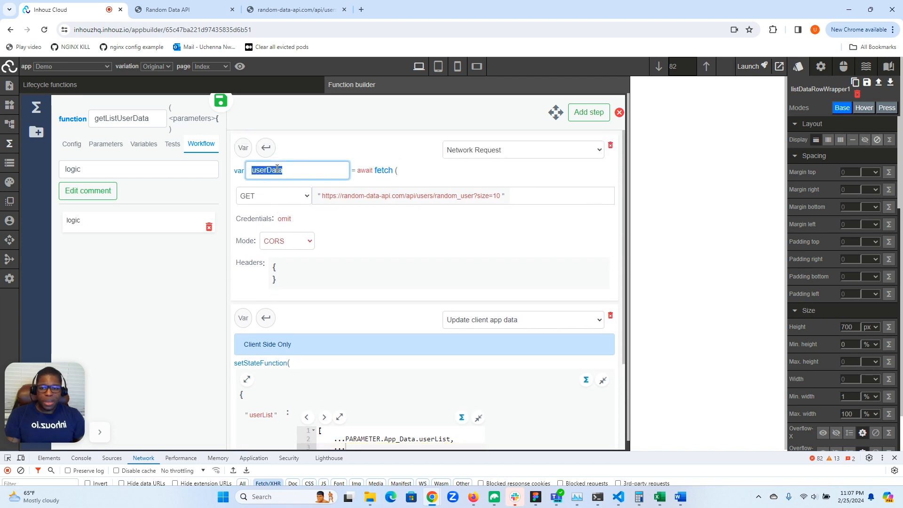
right_click(276, 172)
left_click(294, 216)
scroll(364, 292, "down", 3)
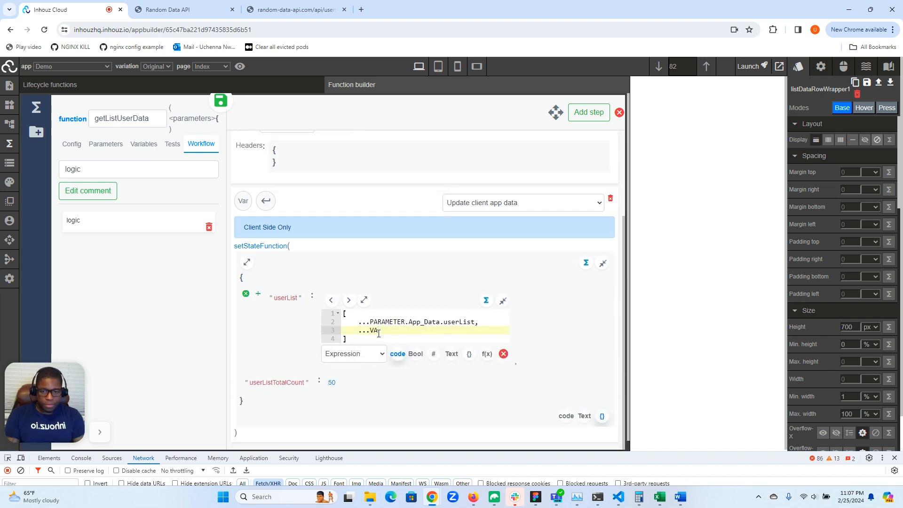
type("BLE")
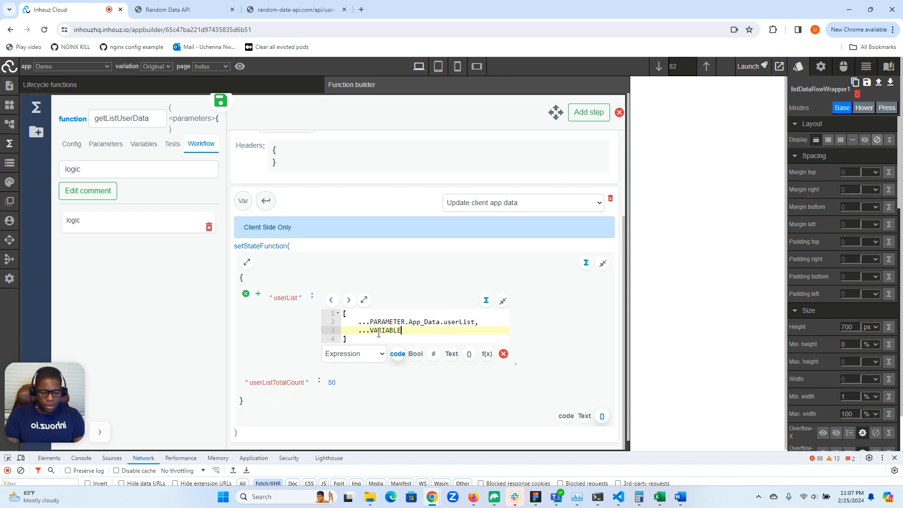
type(".")
key("ctrl+v")
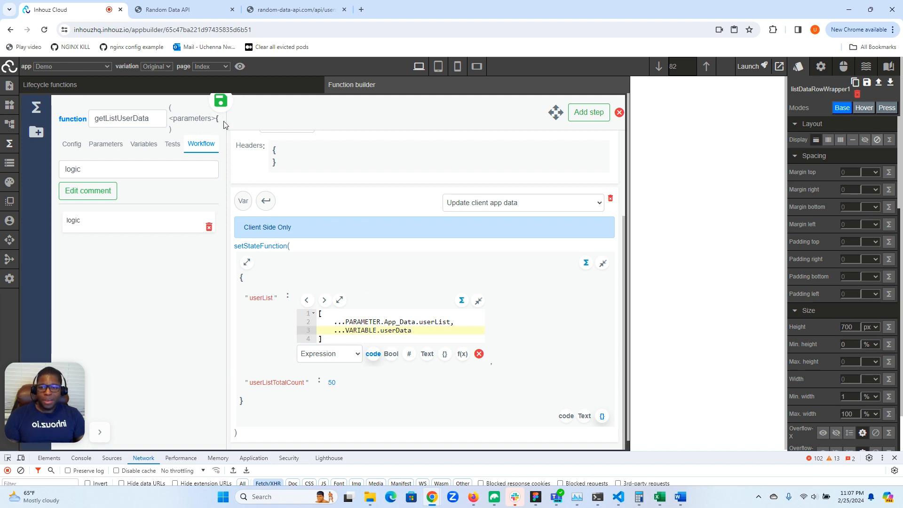
- Deploy the updated getListUserData function from its Config settings
left_click(75, 146)
left_click(111, 364)
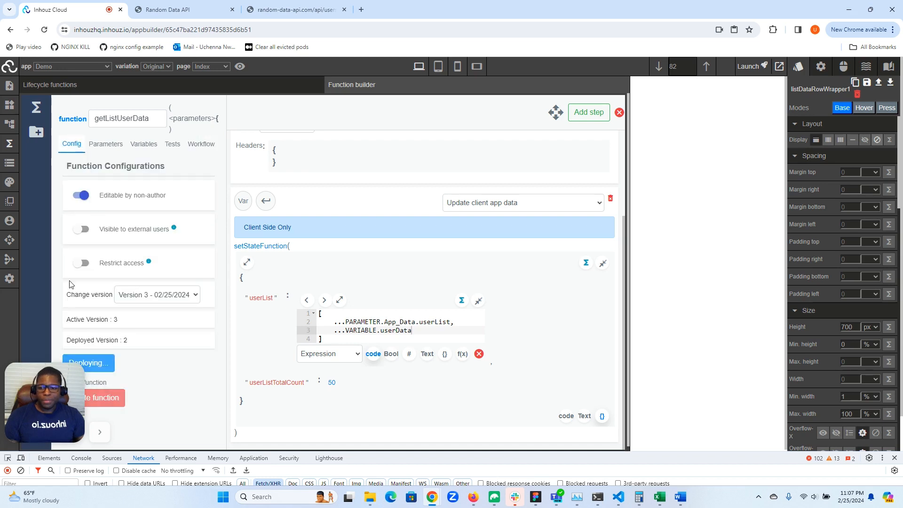
- Close the function builder and reload the app builder page
left_click(9, 146)
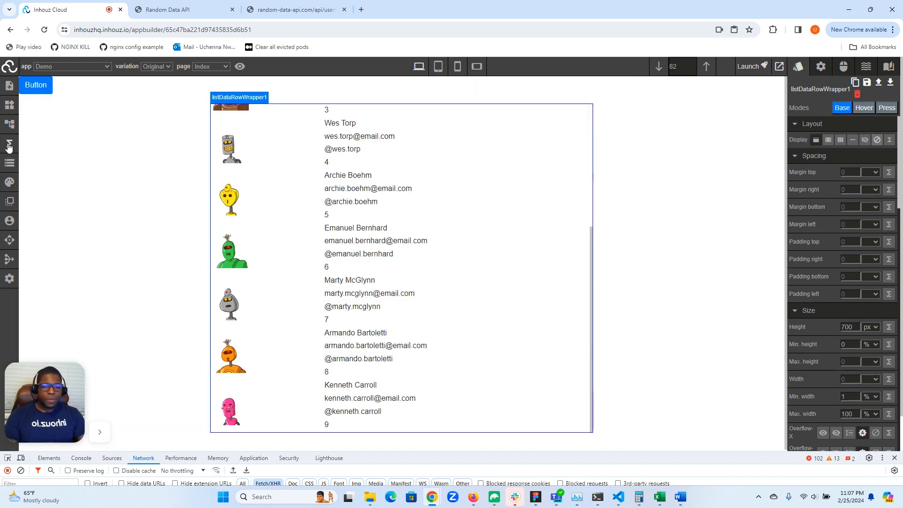
left_click(45, 31)
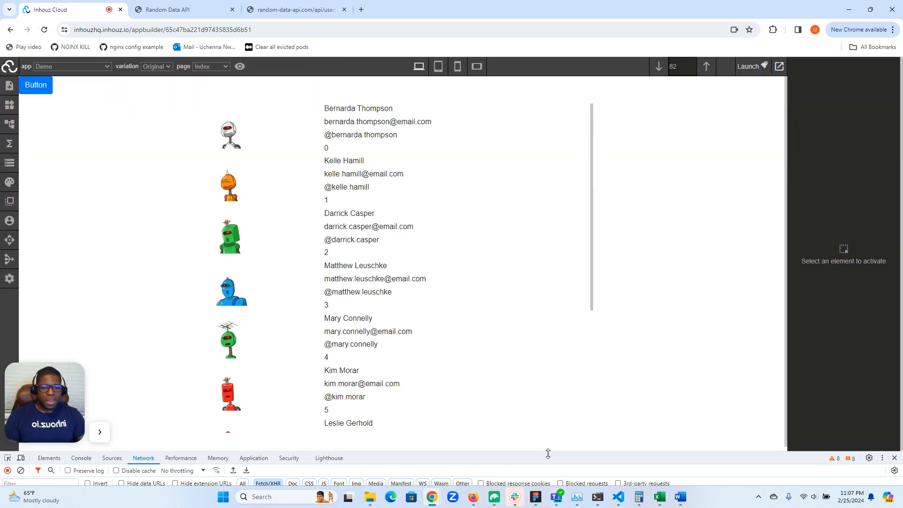
- Enlarge the developer tools panel and clear the network log
left_click_drag(548, 453, 547, 360)
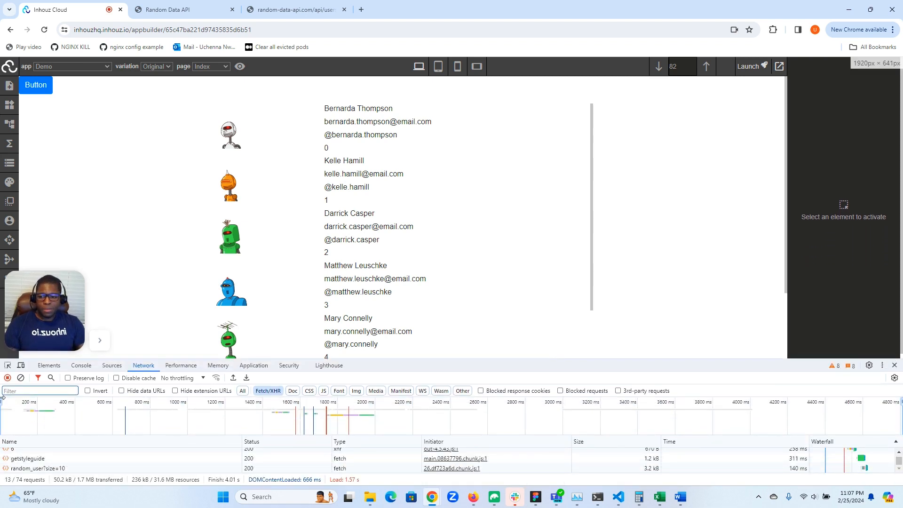
left_click(20, 377)
scroll(506, 177, "down", 1)
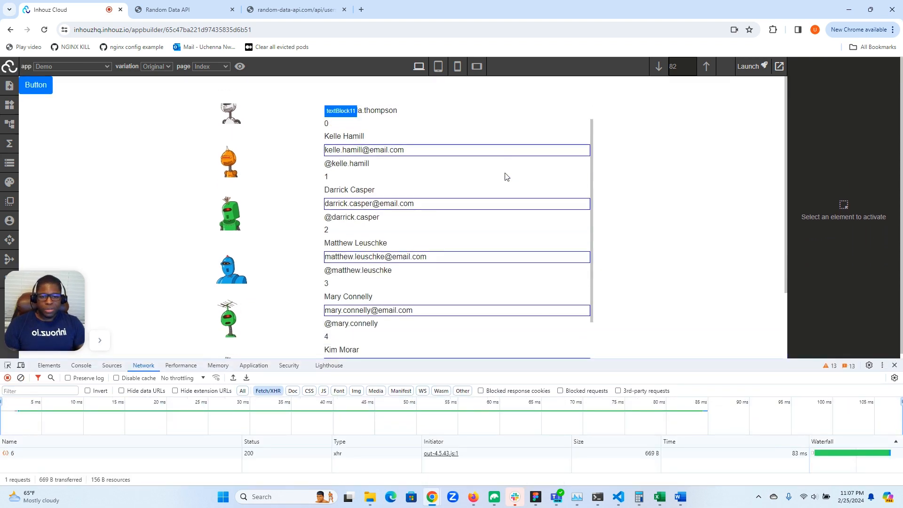
- Scroll through the list preview while watching the fetch requests in the Network panel
scroll(506, 176, "down", 4)
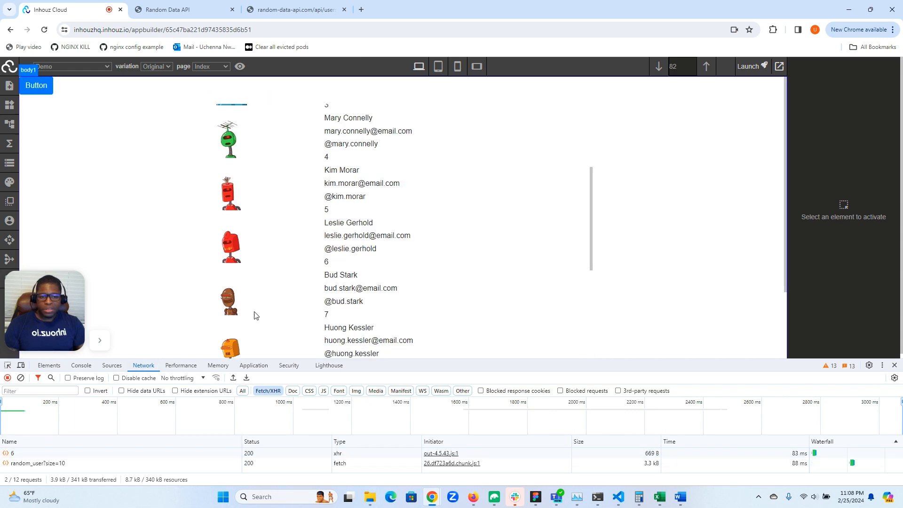
scroll(408, 179, "up", 3)
scroll(407, 179, "down", 8)
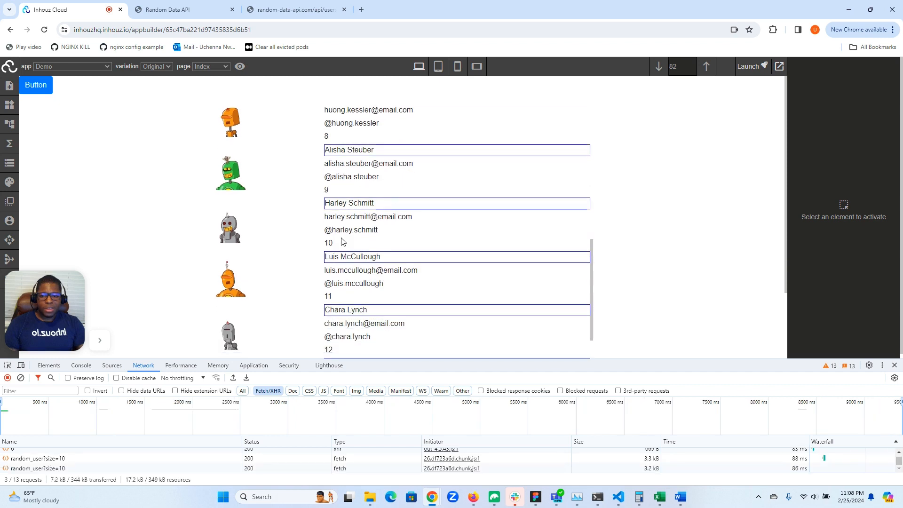
scroll(357, 250, "down", 6)
scroll(387, 258, "down", 8)
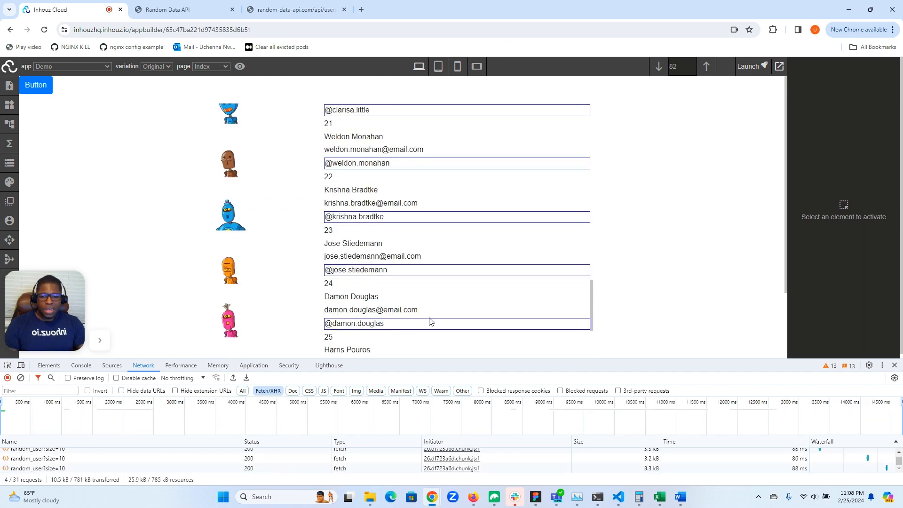
scroll(430, 321, "down", 8)
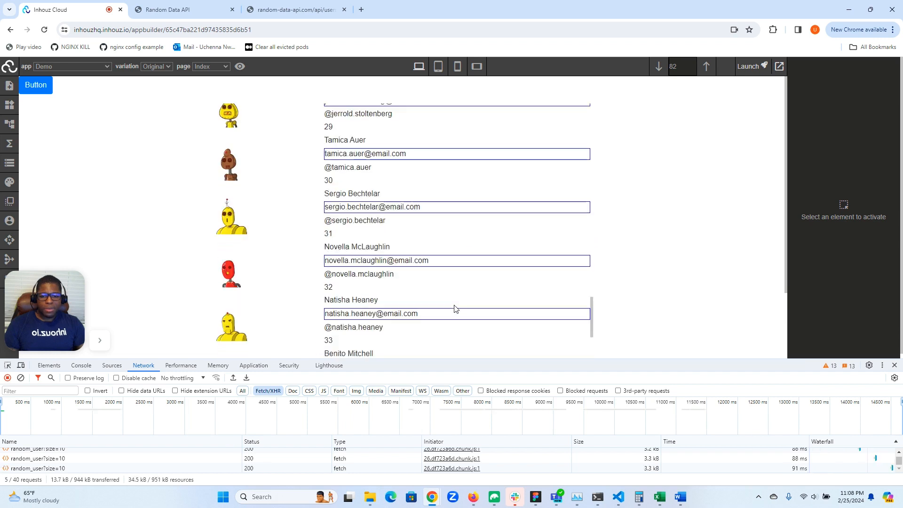
left_click_drag(447, 360, 453, 283)
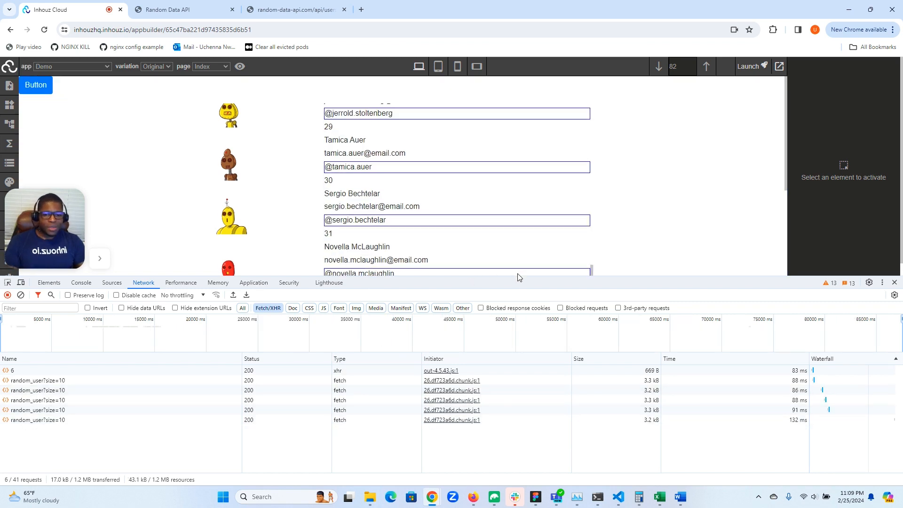
scroll(518, 257, "down", 10)
scroll(519, 238, "down", 10)
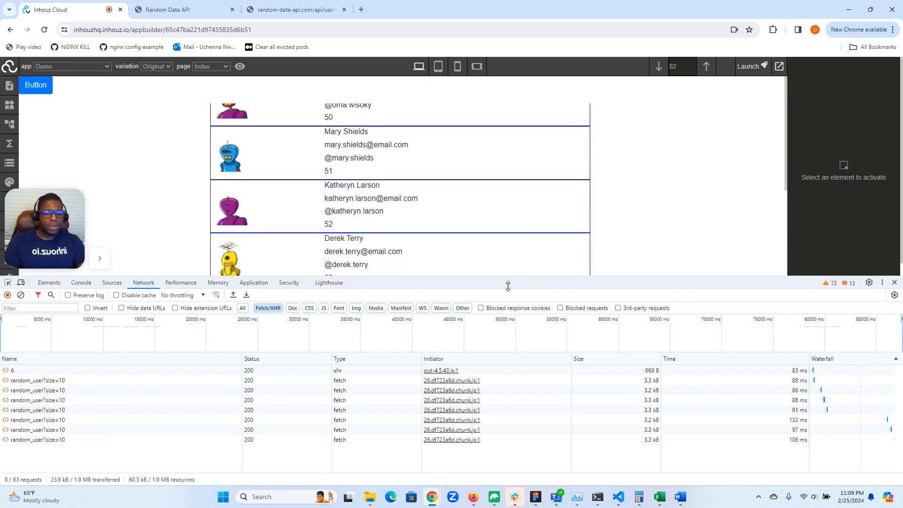
- Close the developer tools and reload the app builder page
left_click(896, 283)
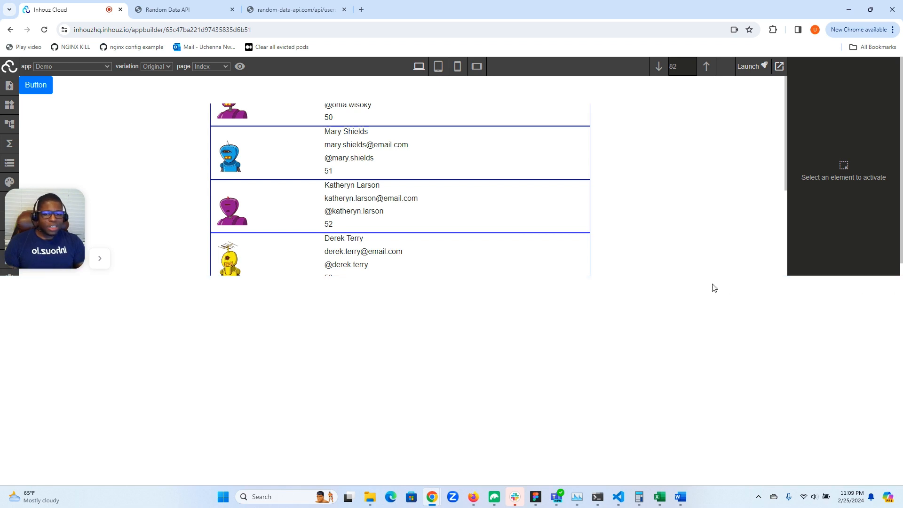
left_click(630, 244)
scroll(591, 250, "down", 2)
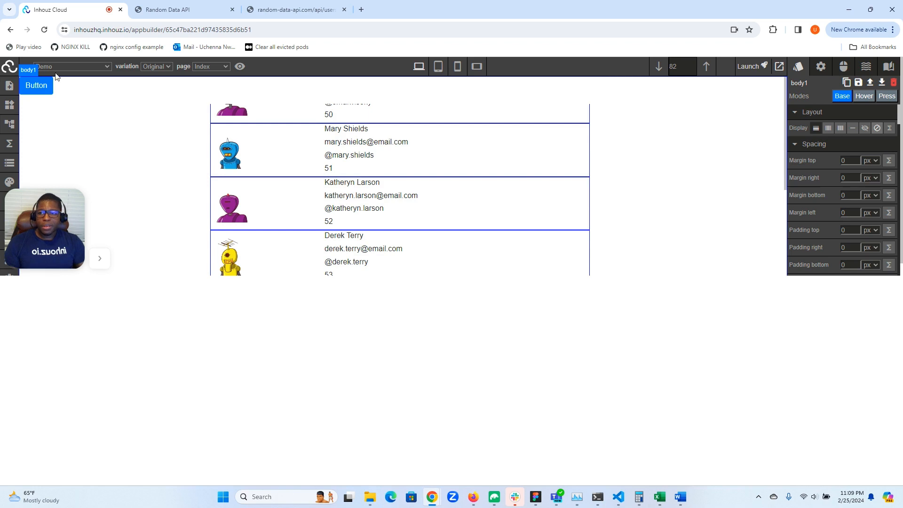
left_click(43, 30)
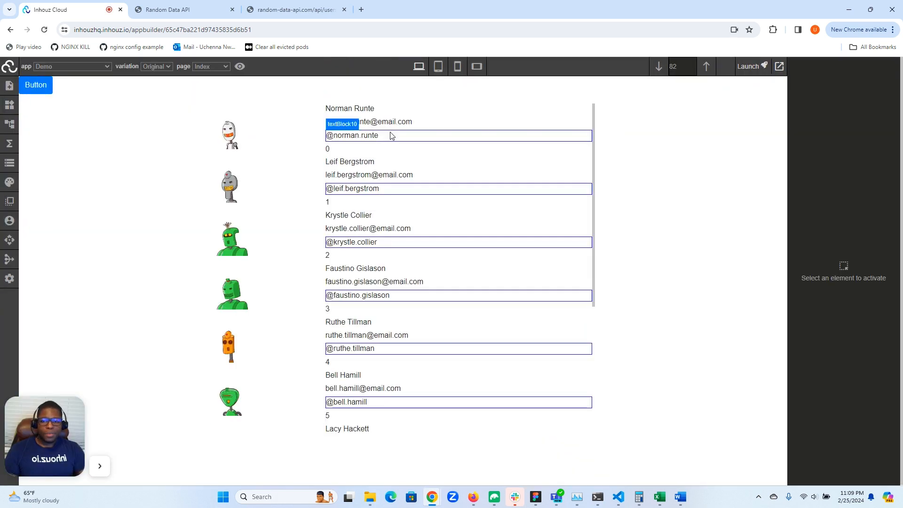
- Scroll down through the list preview to check how more users load
scroll(459, 182, "down", 4)
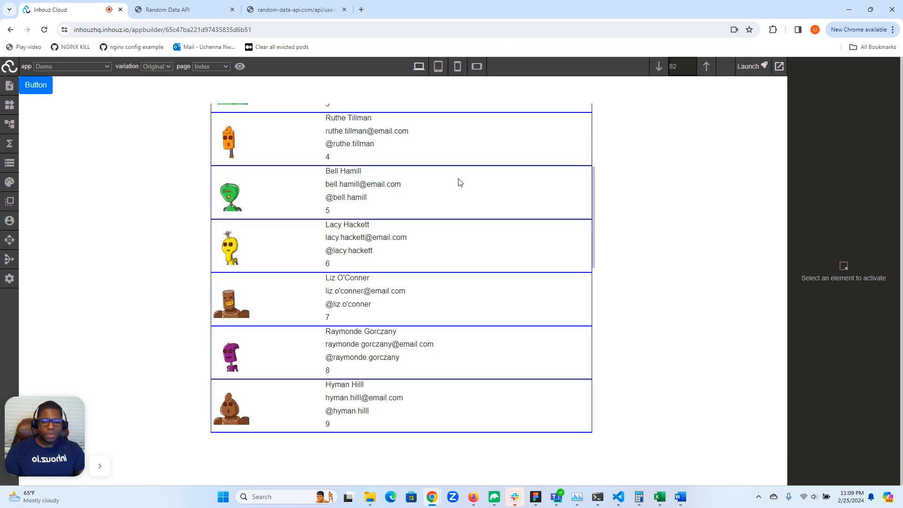
scroll(460, 182, "down", 10)
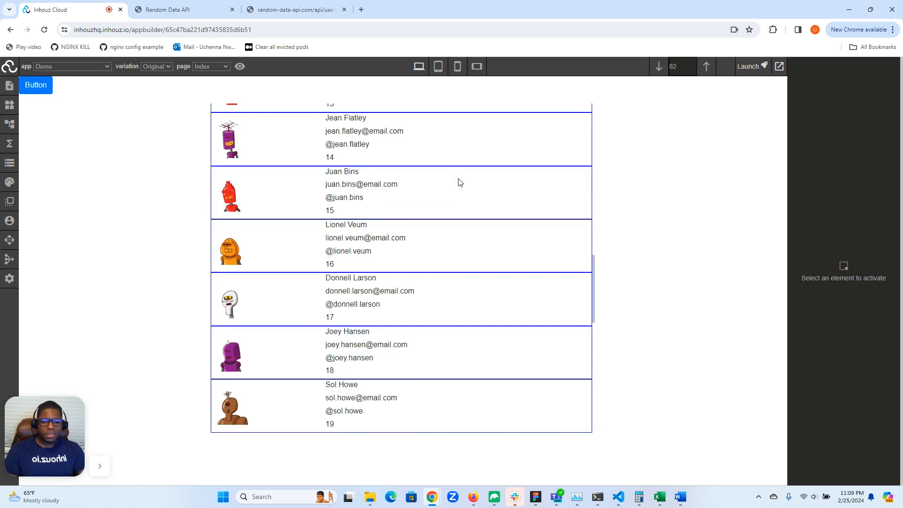
scroll(459, 182, "down", 10)
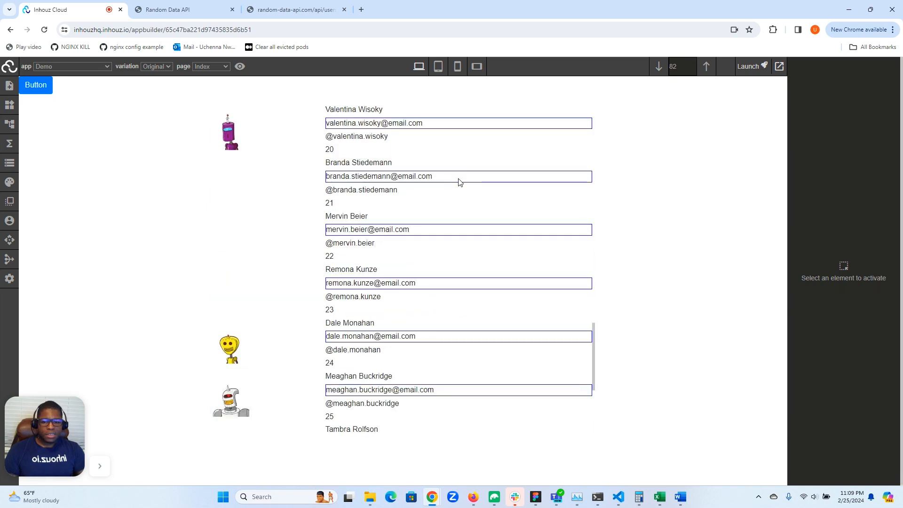
scroll(460, 182, "down", 10)
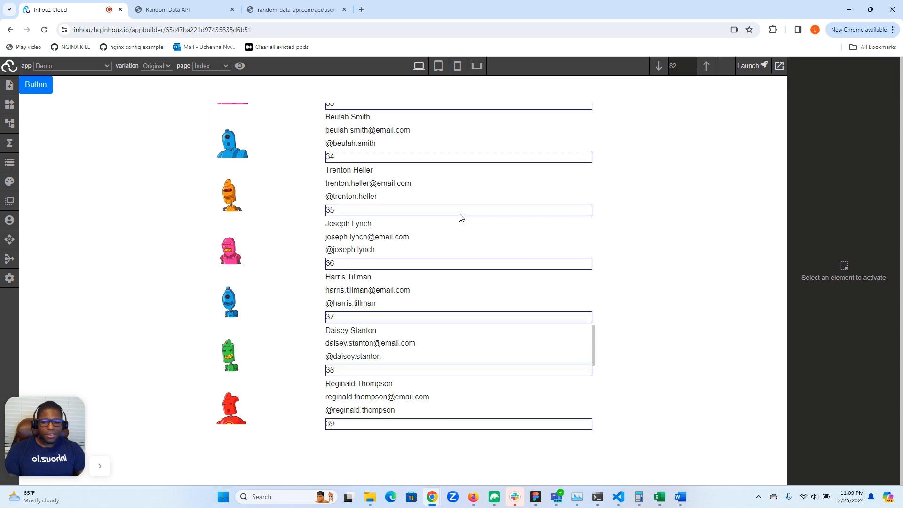
scroll(461, 215, "down", 5)
scroll(461, 215, "down", 5)
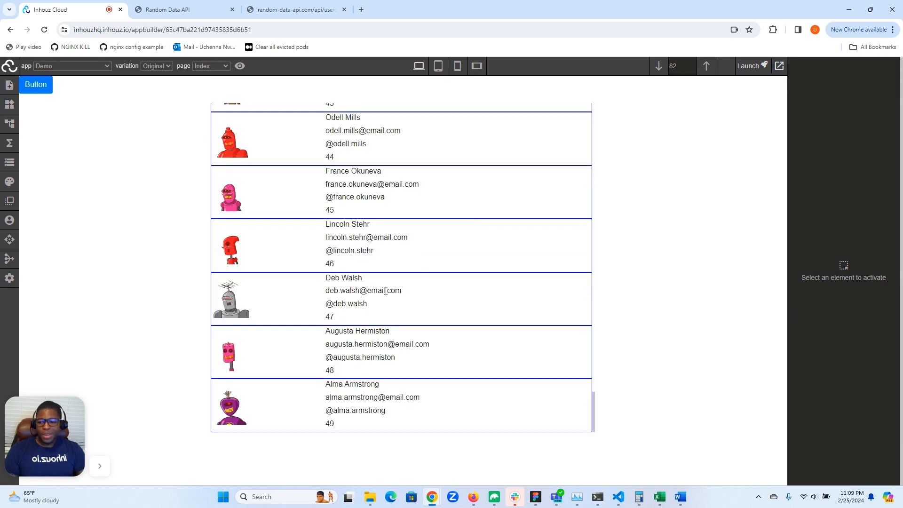